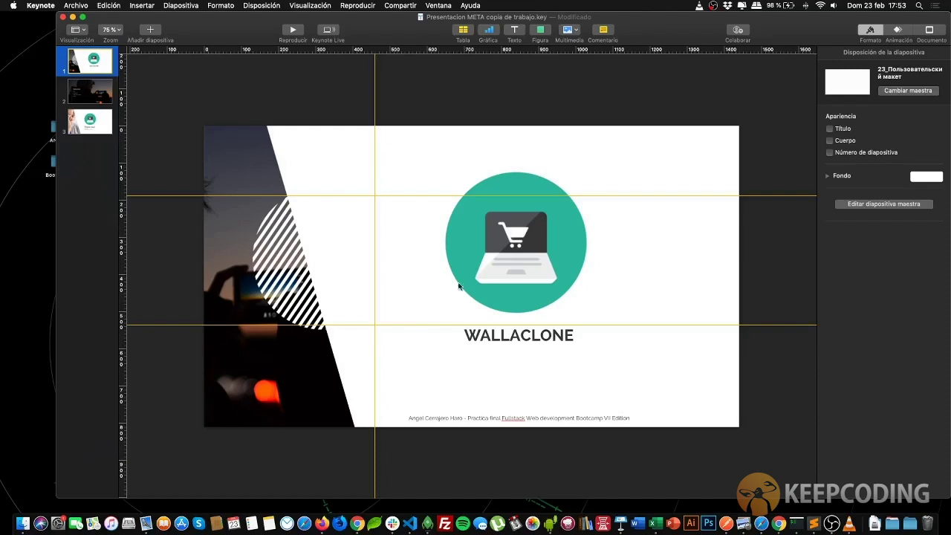
Show slide 2 with the SPA, API REST, JWT & Cookies and AWS bullets and remove its vertical guide
{"action": "left_click", "coordinate": [103, 101]}
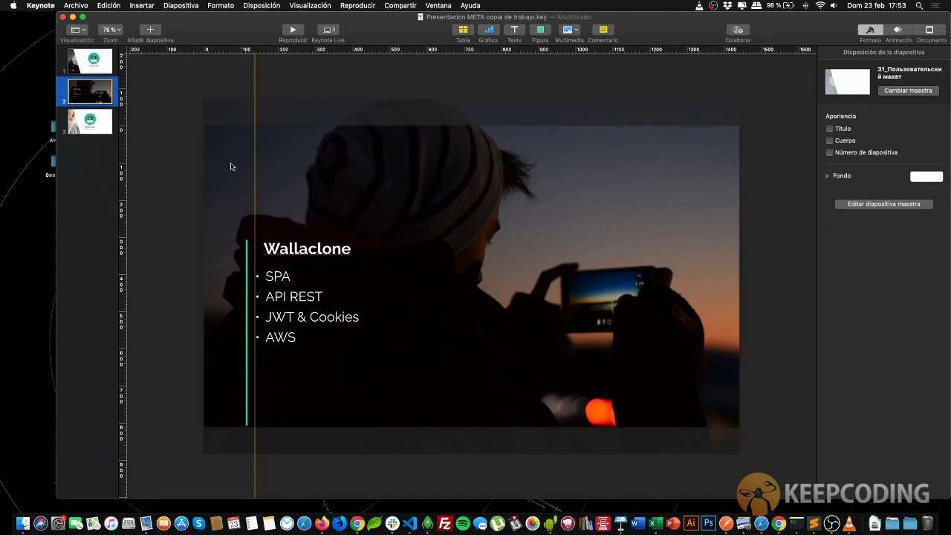
{"action": "left_click_drag", "start_coordinate": [255, 87], "coordinate": [122, 90]}
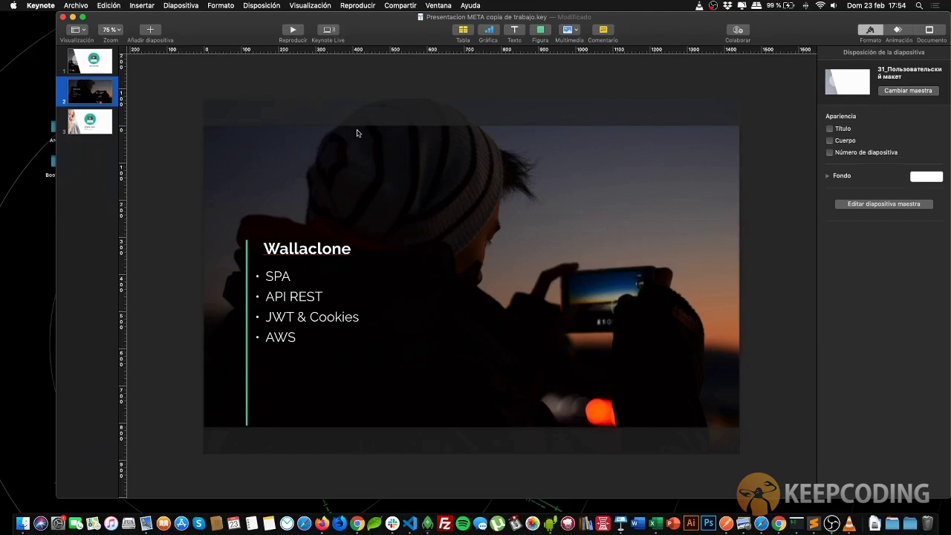
Switch from Keynote past the wallaclone VS Code workspace to Chrome showing localhost:3000
{"action": "key", "text": "super+Tab"}
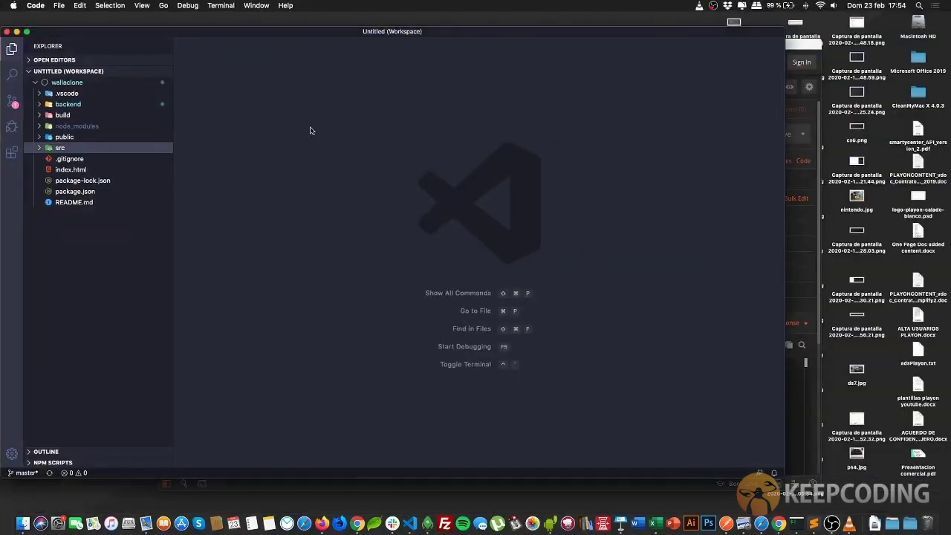
{"action": "key", "text": "super+Tab"}
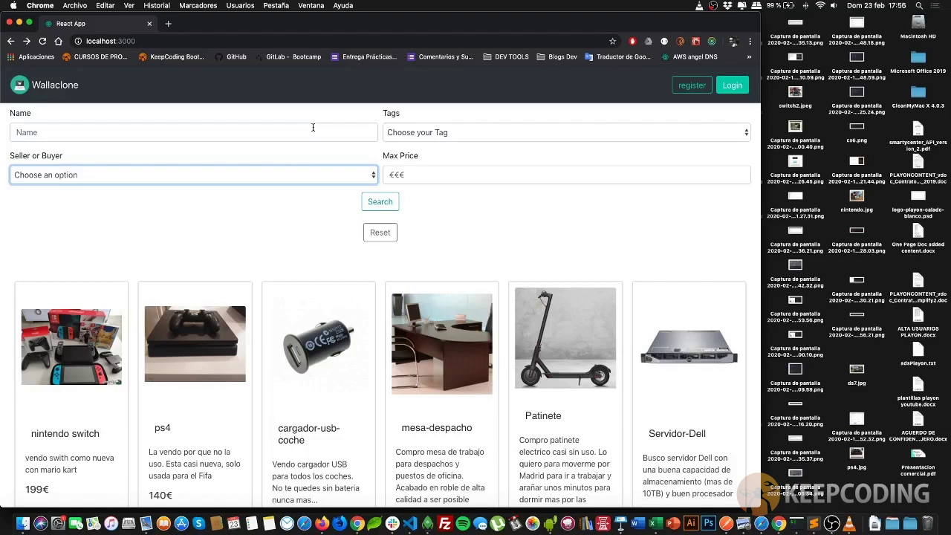
{"action": "scroll", "coordinate": [320, 130], "scroll_direction": "down", "scroll_amount": 5}
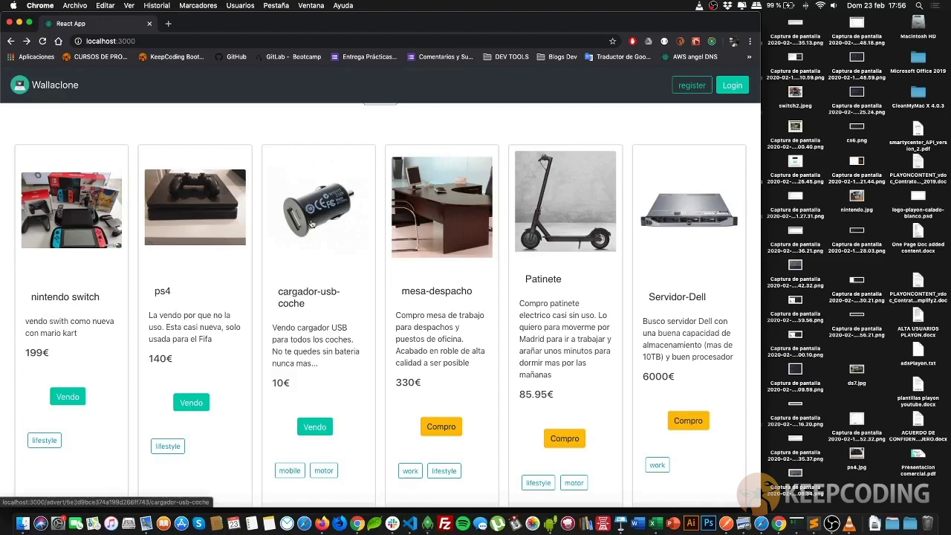
{"action": "scroll", "coordinate": [310, 225], "scroll_direction": "up", "scroll_amount": 5}
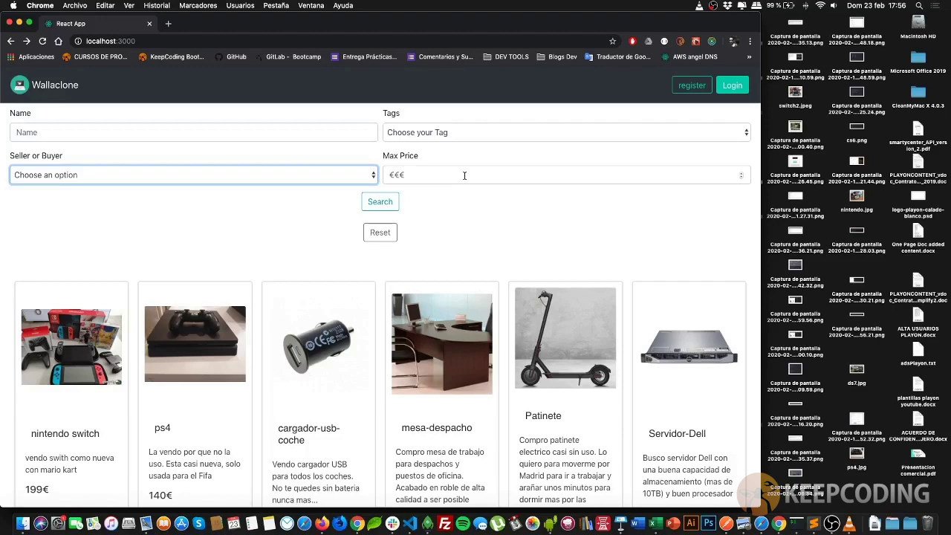
{"action": "scroll", "coordinate": [465, 176], "scroll_direction": "down", "scroll_amount": 5}
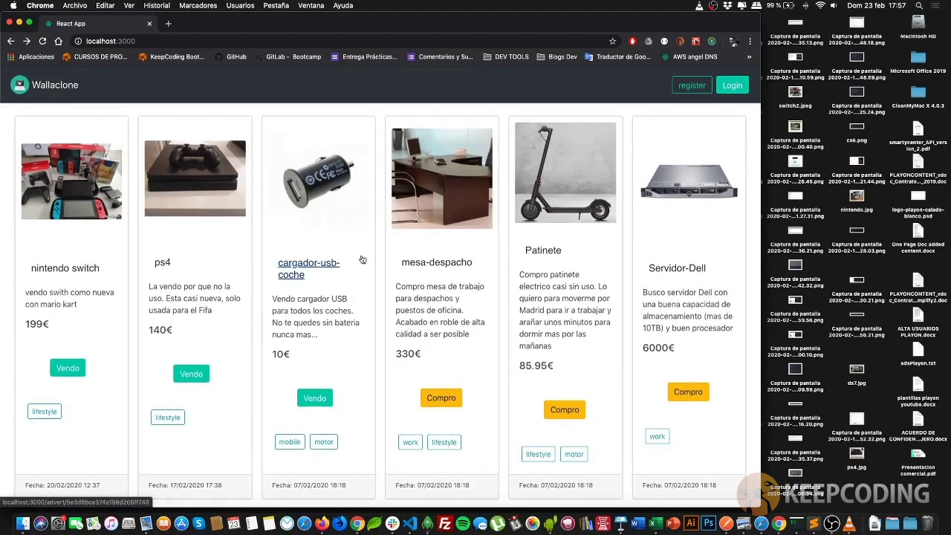
{"action": "scroll", "coordinate": [562, 230], "scroll_direction": "down", "scroll_amount": 2}
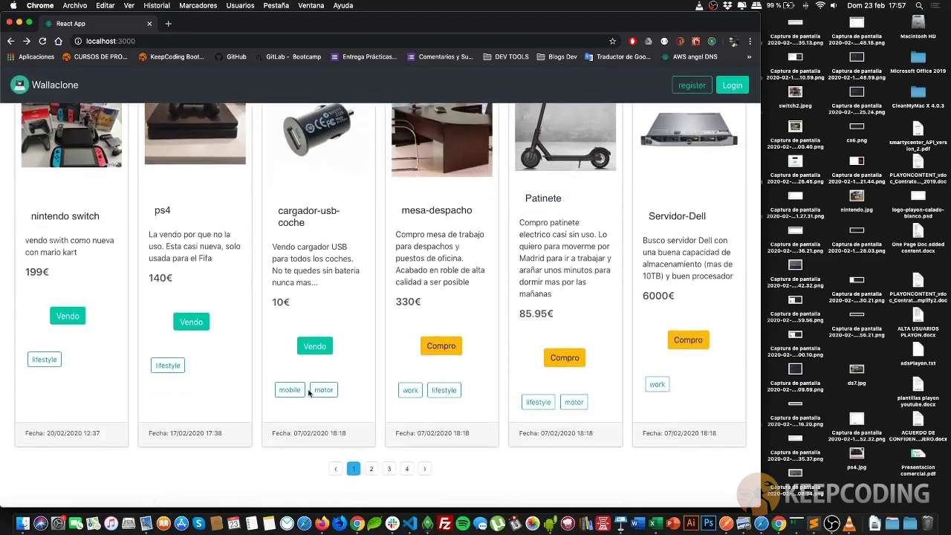
{"action": "left_click", "coordinate": [372, 471]}
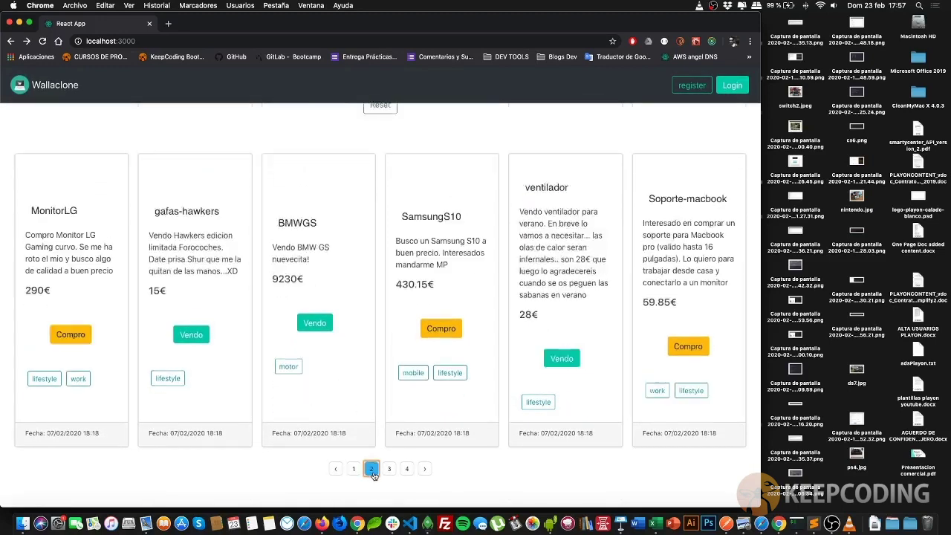
{"action": "scroll", "coordinate": [386, 330], "scroll_direction": "up", "scroll_amount": 3}
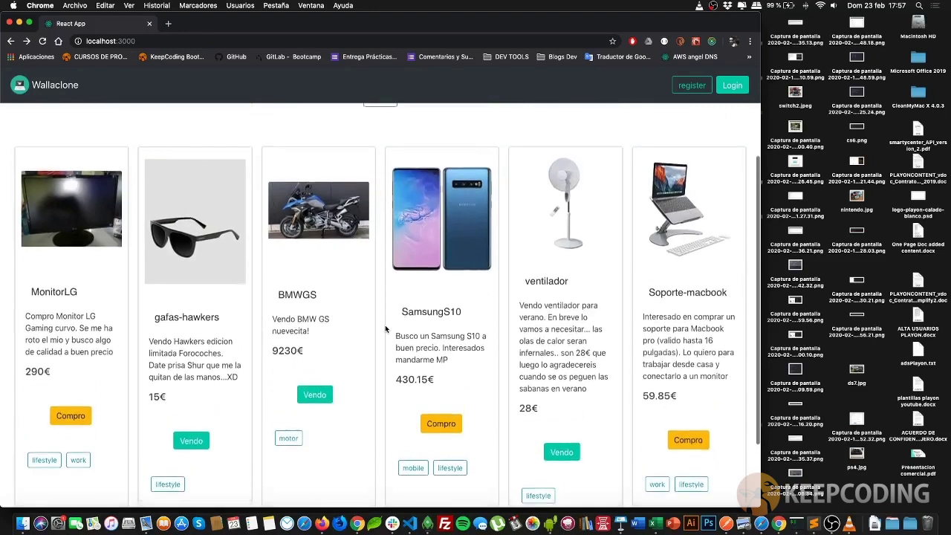
{"action": "scroll", "coordinate": [396, 384], "scroll_direction": "down", "scroll_amount": 3}
{"action": "left_click", "coordinate": [389, 466]}
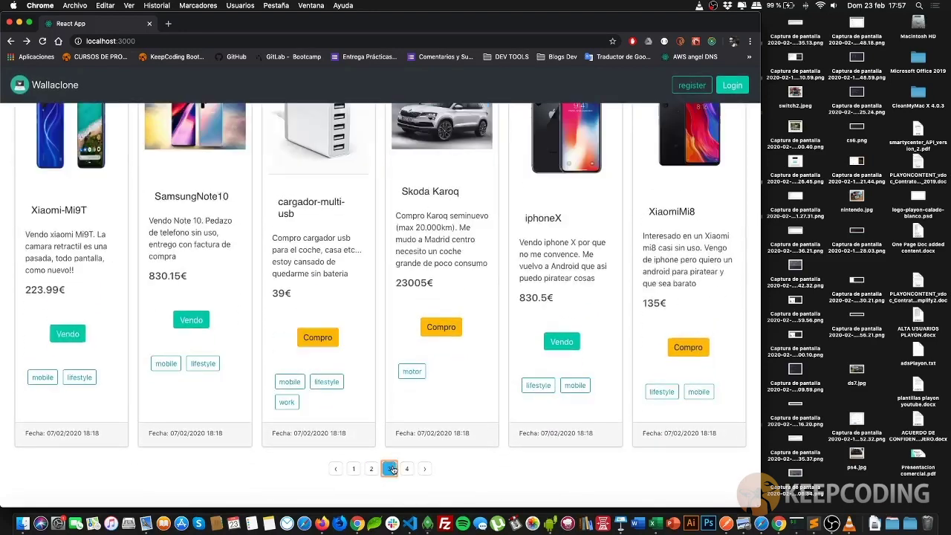
{"action": "left_click", "coordinate": [407, 467]}
{"action": "left_click", "coordinate": [354, 468]}
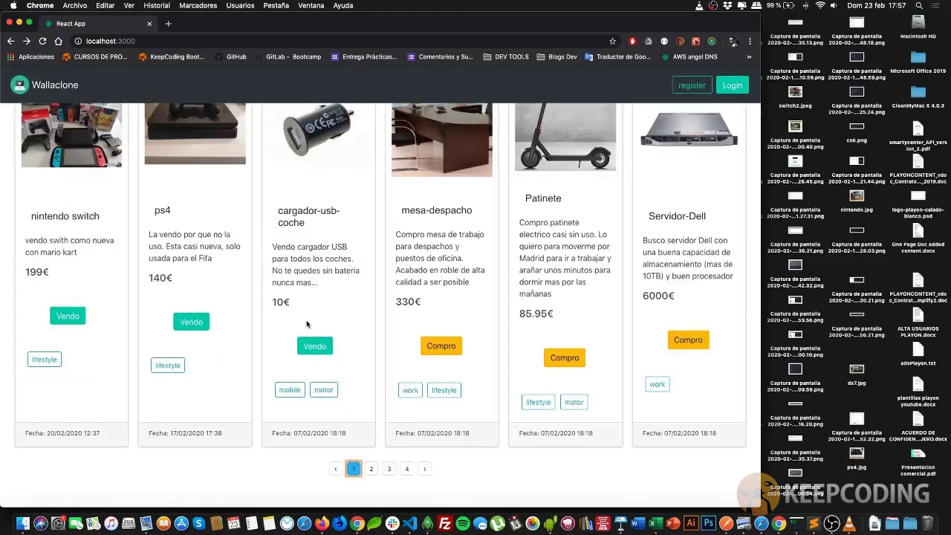
{"action": "scroll", "coordinate": [235, 298], "scroll_direction": "up", "scroll_amount": 3}
{"action": "scroll", "coordinate": [235, 299], "scroll_direction": "up", "scroll_amount": 1}
{"action": "scroll", "coordinate": [260, 303], "scroll_direction": "down", "scroll_amount": 2}
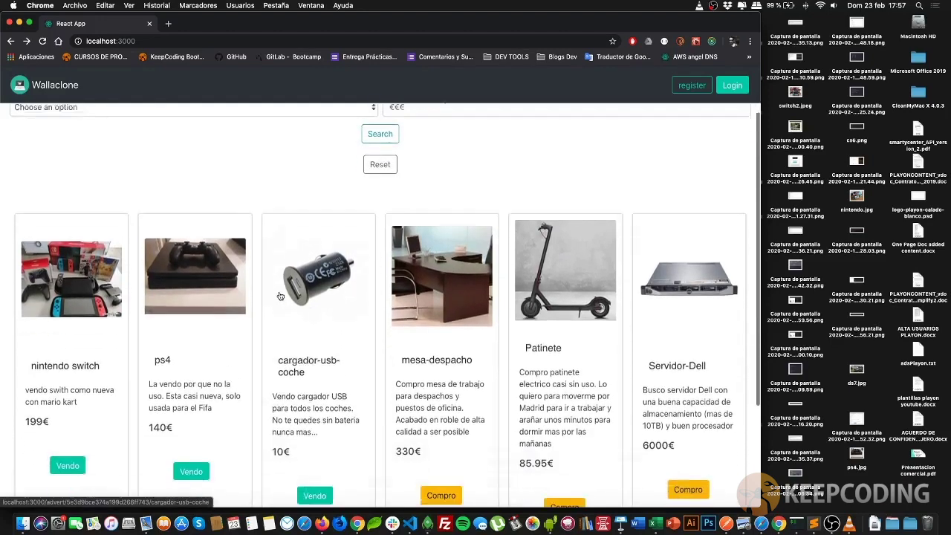
{"action": "left_click", "coordinate": [85, 264]}
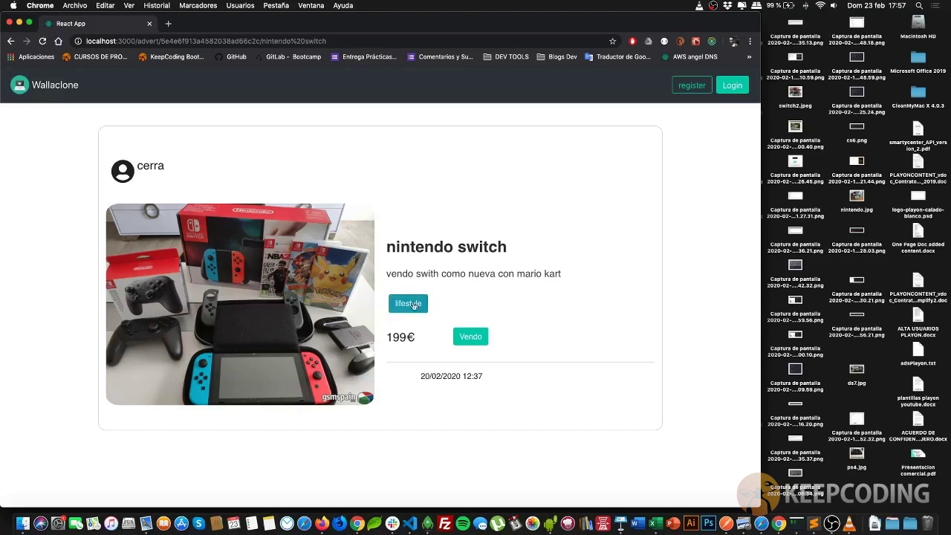
{"action": "left_click_drag", "start_coordinate": [139, 165], "coordinate": [173, 168]}
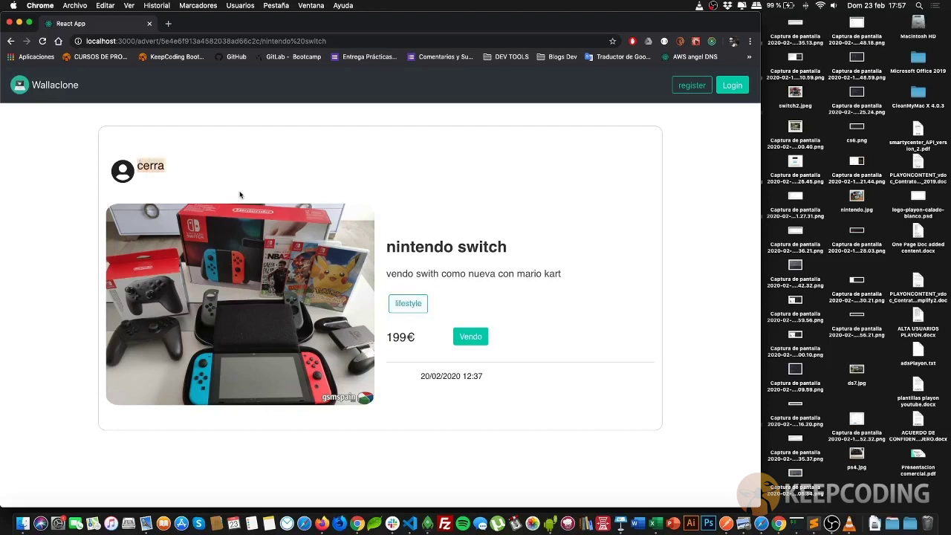
{"action": "left_click_drag", "start_coordinate": [398, 241], "coordinate": [508, 246]}
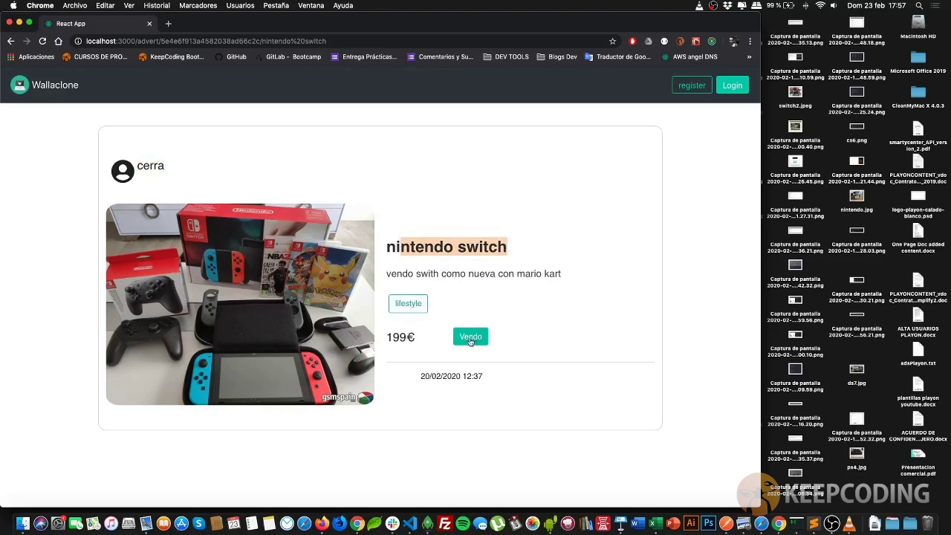
{"action": "left_click", "coordinate": [497, 378]}
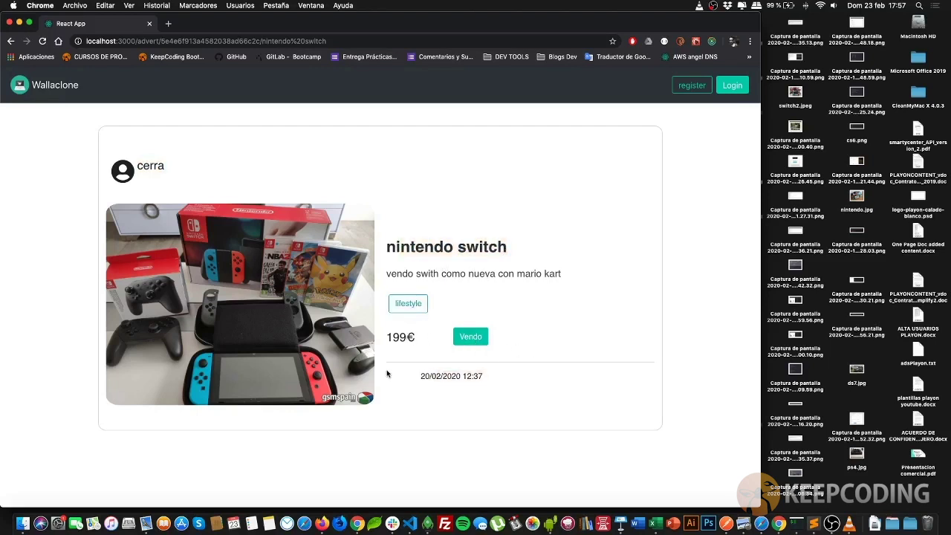
{"action": "left_click", "coordinate": [58, 87]}
{"action": "scroll", "coordinate": [268, 228], "scroll_direction": "down", "scroll_amount": 3}
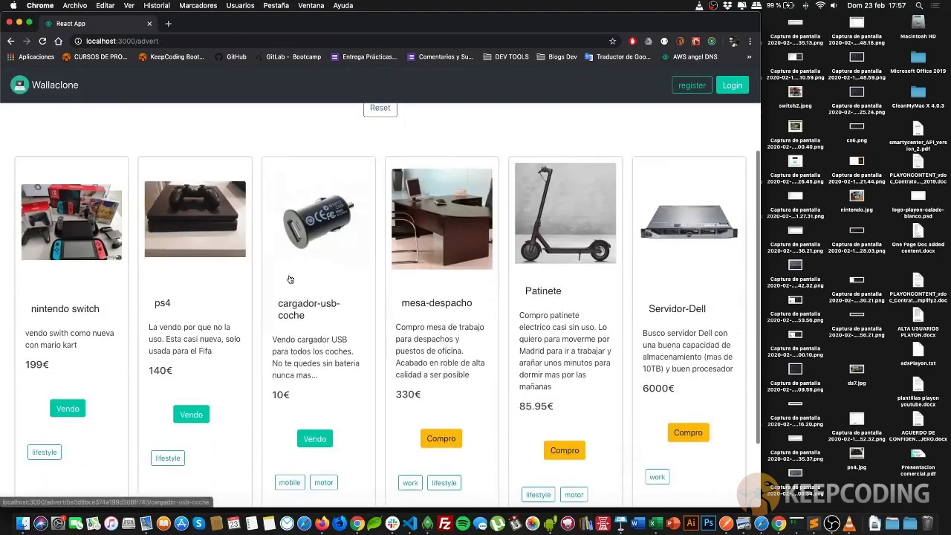
Search ads by the name 'sk', then clear the name and reset the filters
{"action": "scroll", "coordinate": [290, 280], "scroll_direction": "down", "scroll_amount": 2}
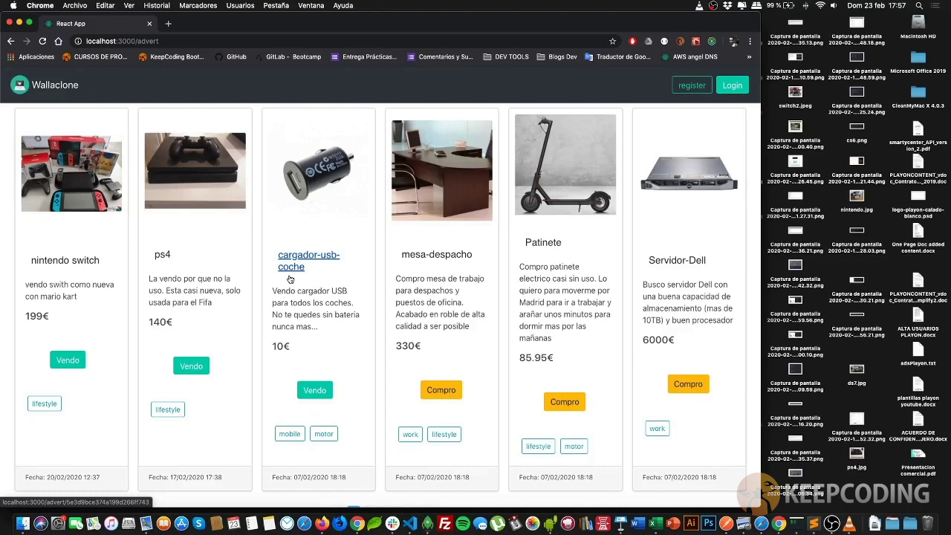
{"action": "scroll", "coordinate": [290, 279], "scroll_direction": "up", "scroll_amount": 5}
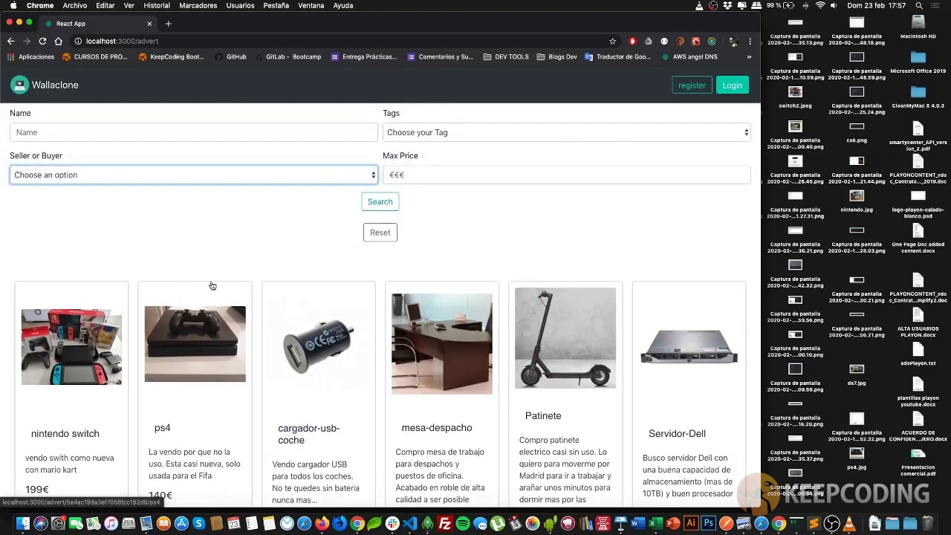
{"action": "left_click", "coordinate": [140, 128]}
{"action": "type", "text": "sk"}
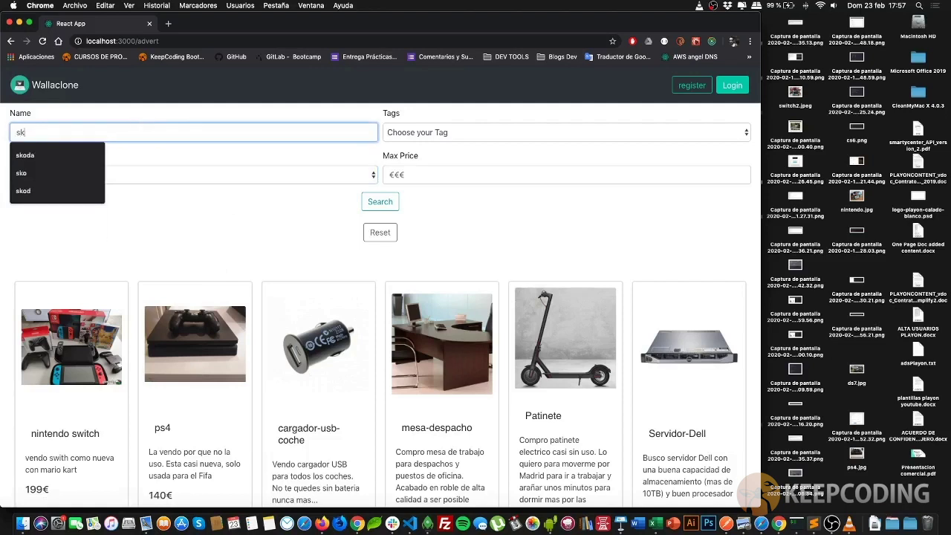
{"action": "left_click", "coordinate": [372, 202]}
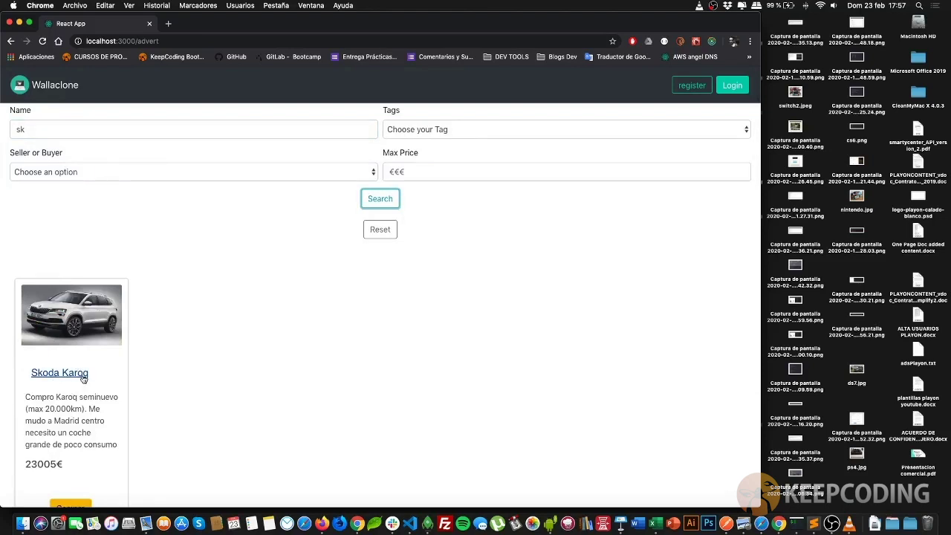
{"action": "left_click", "coordinate": [28, 129]}
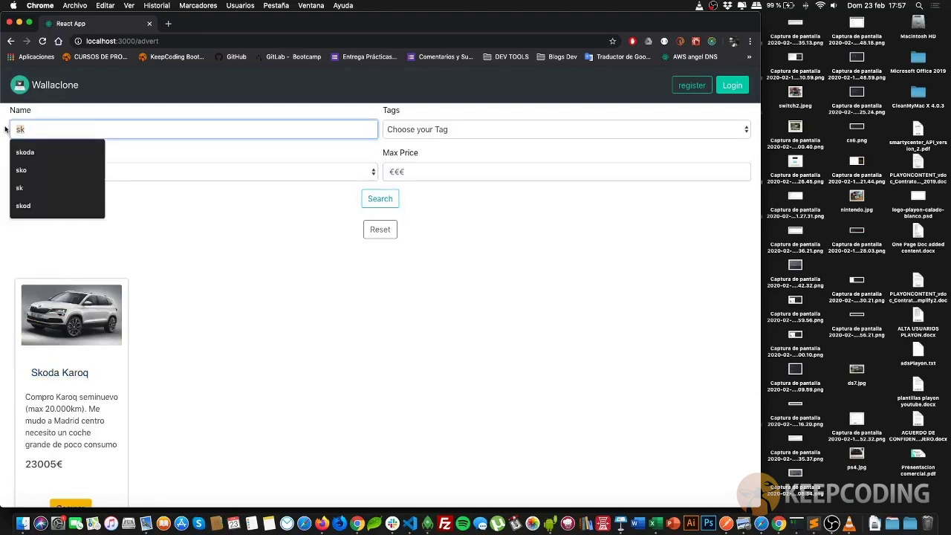
{"action": "key", "text": "BackSpace"}
{"action": "key", "text": "BackSpace"}
{"action": "left_click", "coordinate": [374, 234]}
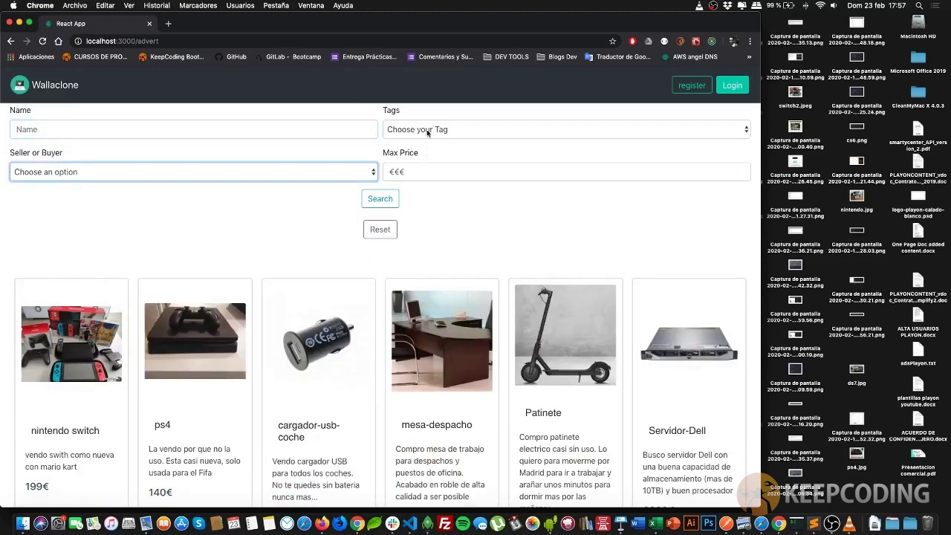
Filter the listing to lifestyle-tagged ads with a maximum price of 200
{"action": "left_click", "coordinate": [390, 129]}
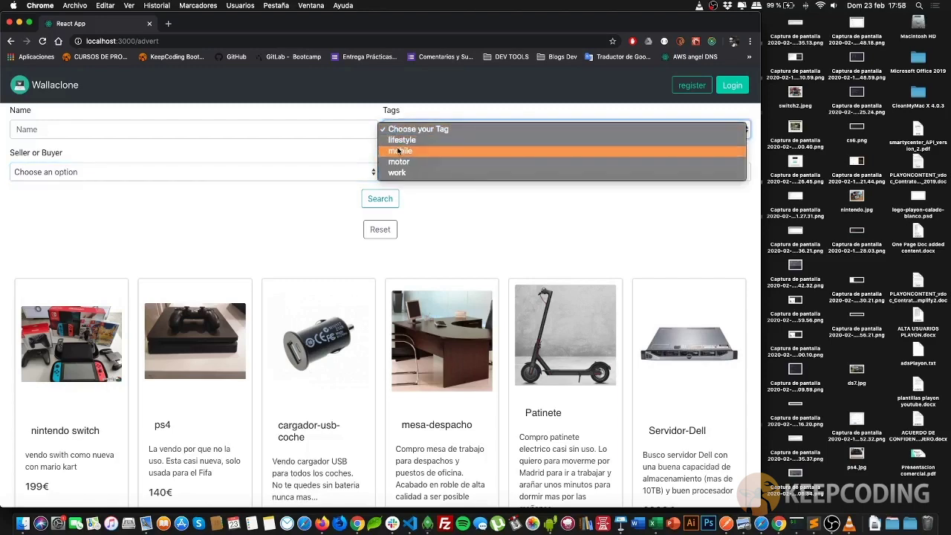
{"action": "left_click", "coordinate": [401, 142]}
{"action": "left_click", "coordinate": [380, 205]}
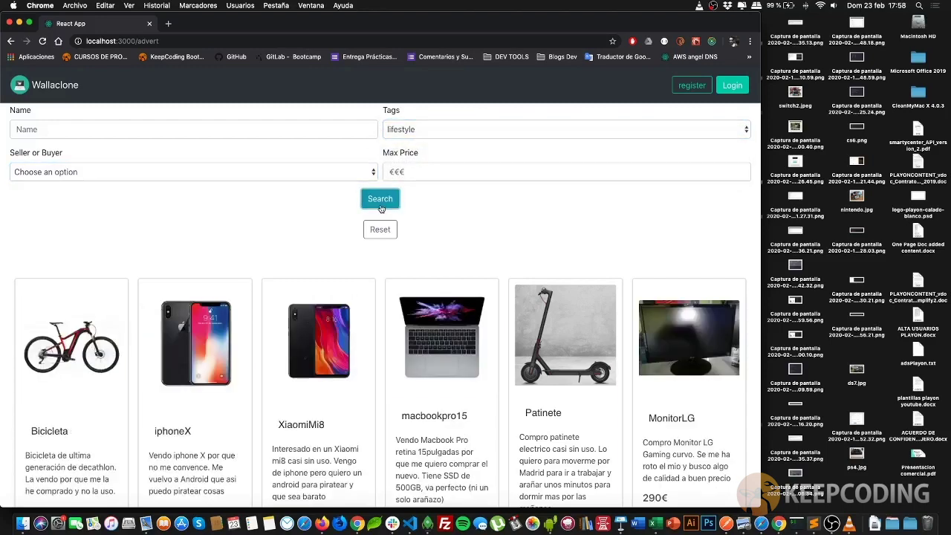
{"action": "scroll", "coordinate": [384, 211], "scroll_direction": "down", "scroll_amount": 5}
{"action": "scroll", "coordinate": [383, 211], "scroll_direction": "up", "scroll_amount": 5}
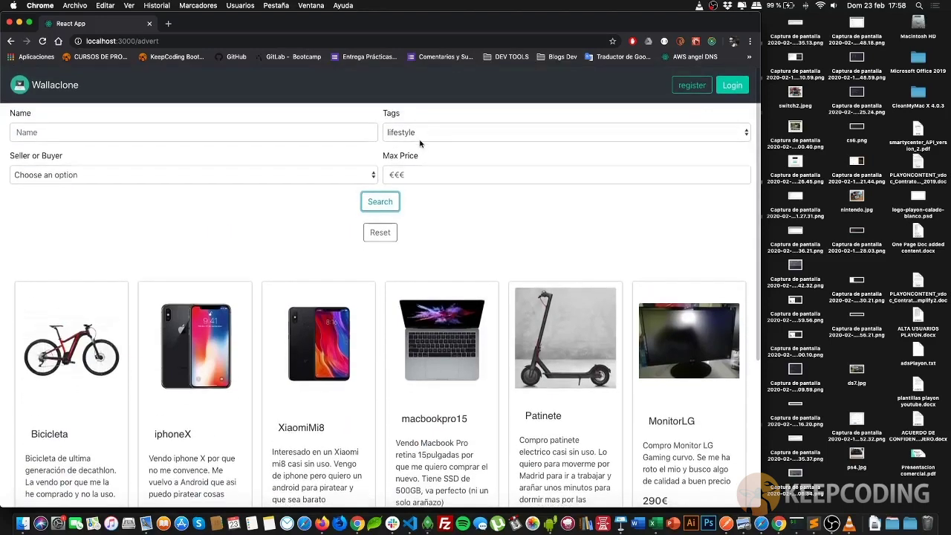
{"action": "left_click", "coordinate": [416, 174]}
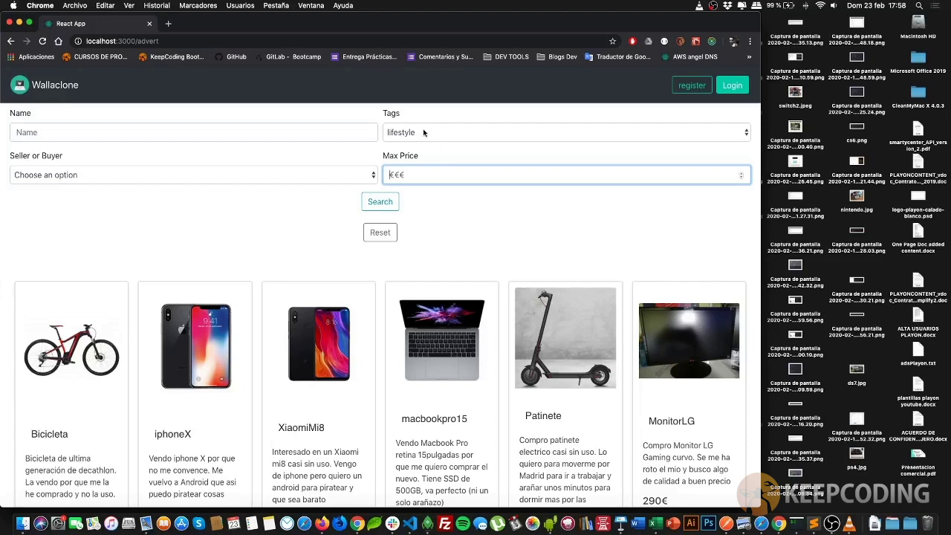
{"action": "type", "text": "200"}
{"action": "key", "text": "Tab"}
{"action": "key", "text": "Return"}
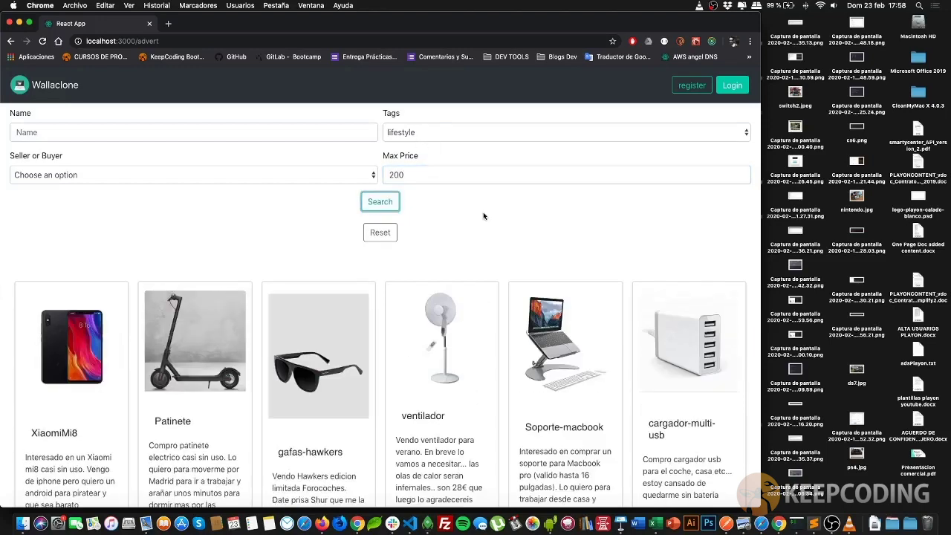
Restrict results to items for sale, review them, then clear all filters
{"action": "left_click", "coordinate": [192, 178]}
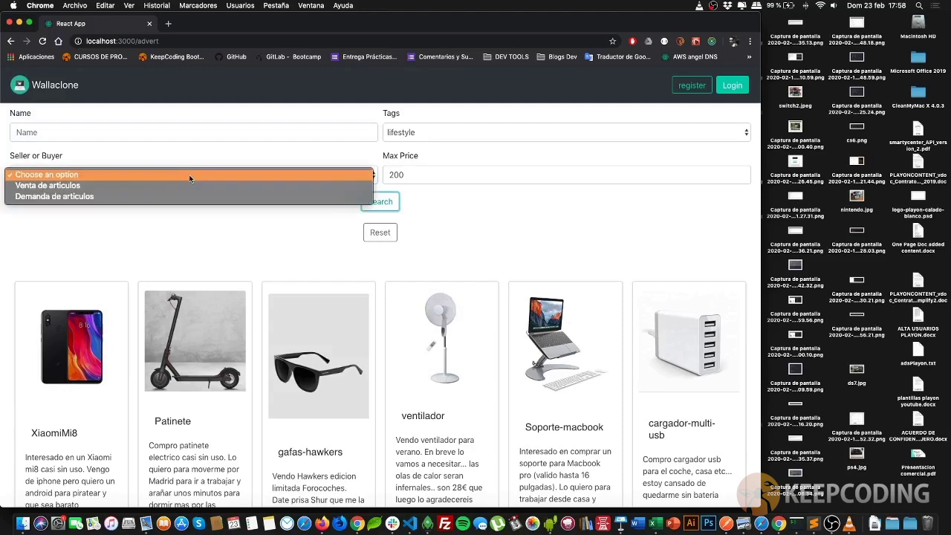
{"action": "left_click", "coordinate": [242, 186]}
{"action": "left_click", "coordinate": [384, 206]}
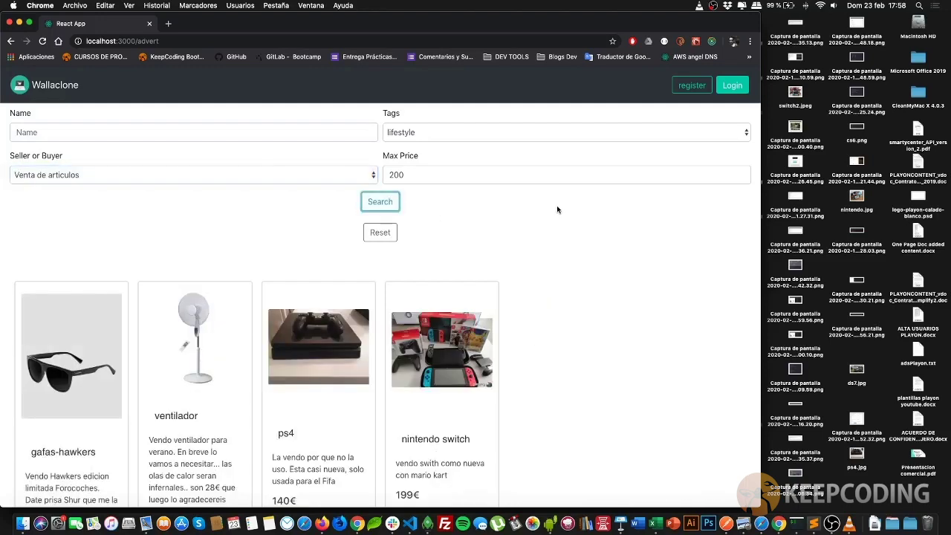
{"action": "scroll", "coordinate": [558, 210], "scroll_direction": "down", "scroll_amount": 5}
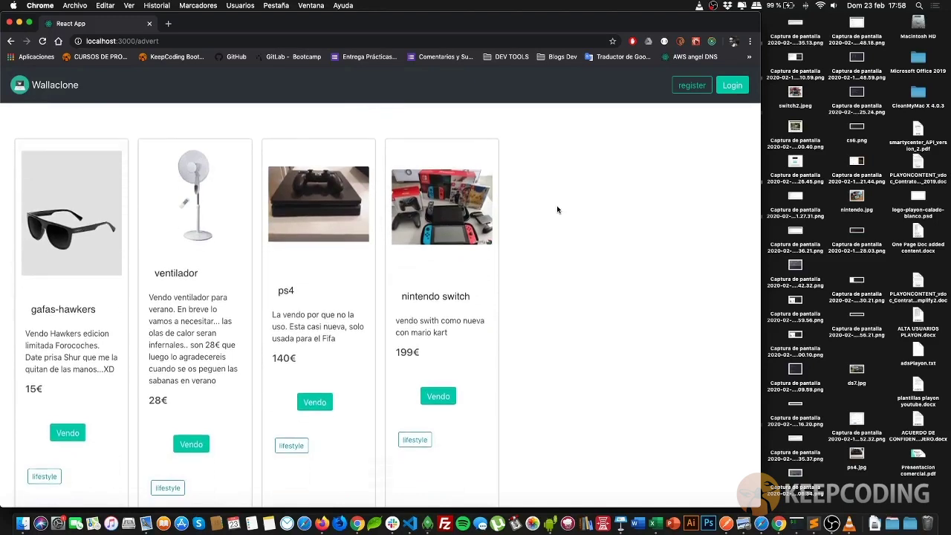
{"action": "scroll", "coordinate": [558, 209], "scroll_direction": "up", "scroll_amount": 4}
{"action": "scroll", "coordinate": [558, 209], "scroll_direction": "up", "scroll_amount": 1}
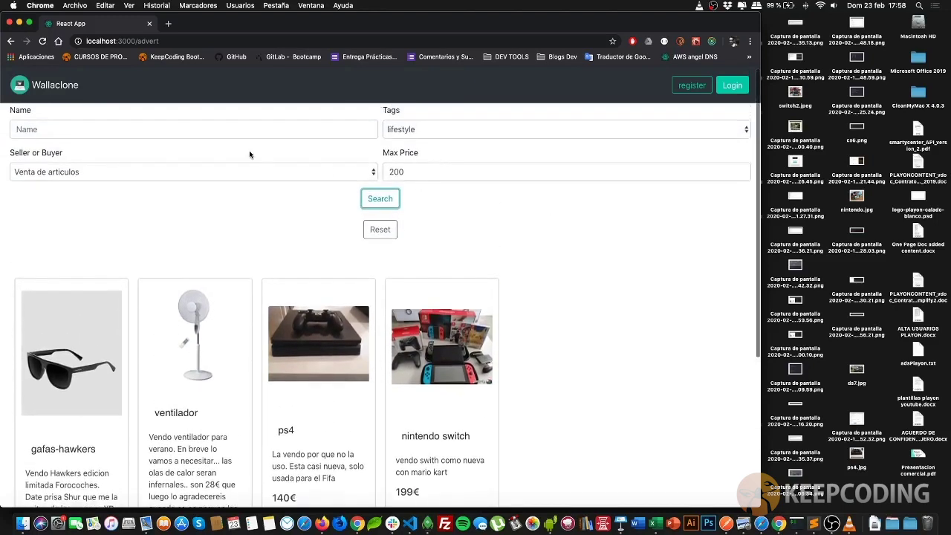
{"action": "left_click", "coordinate": [379, 229]}
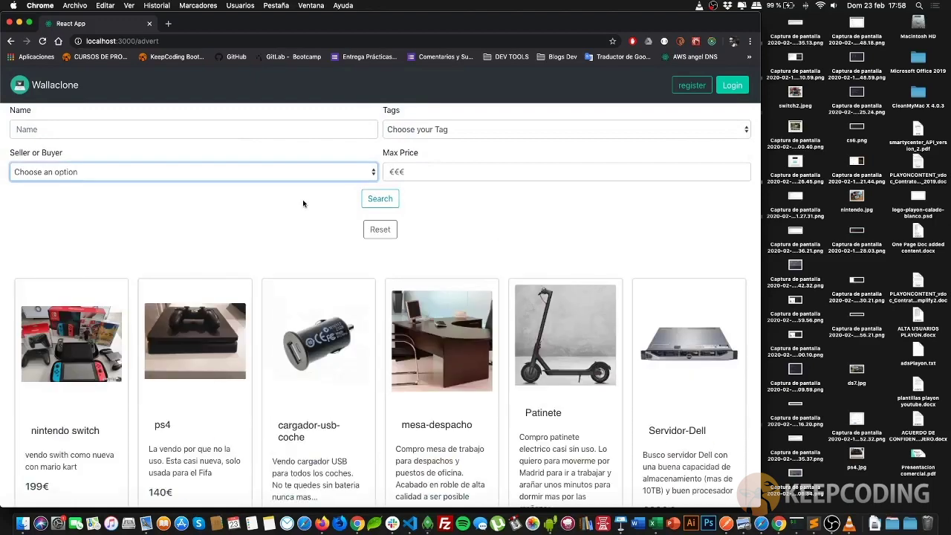
Narrow Chrome to the single-column nintendo switch view, then widen it and return to the listing
{"action": "scroll", "coordinate": [302, 199], "scroll_direction": "down", "scroll_amount": 5}
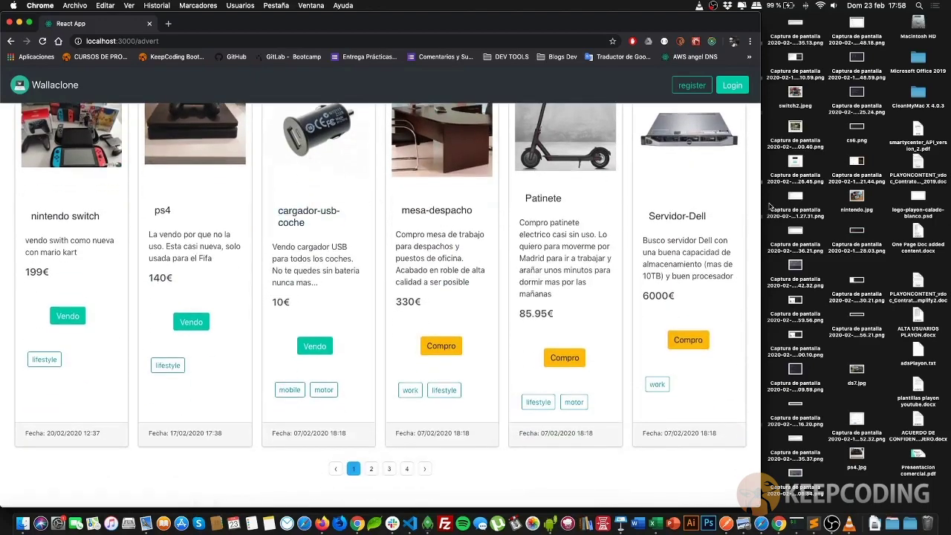
{"action": "left_click_drag", "start_coordinate": [633, 19], "coordinate": [827, 19]}
{"action": "left_click_drag", "start_coordinate": [416, 14], "coordinate": [373, 12]}
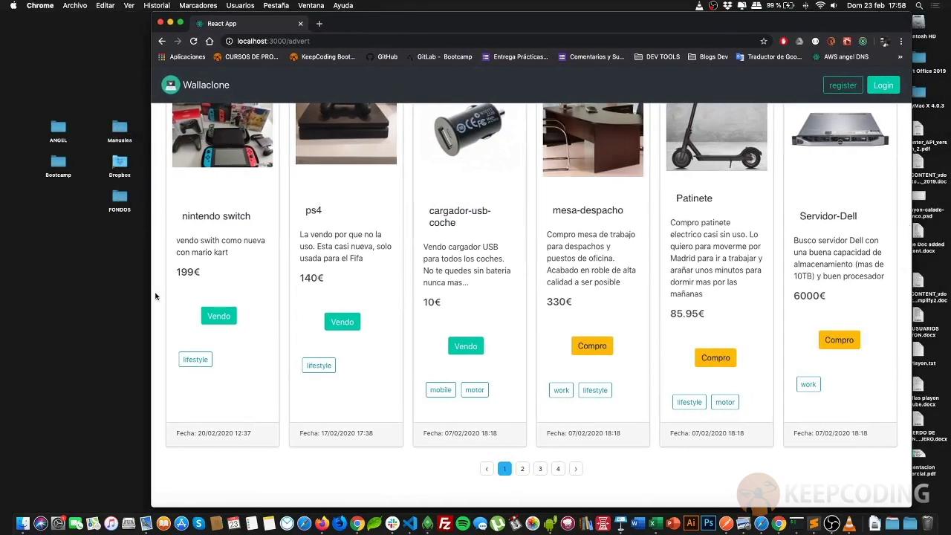
{"action": "left_click_drag", "start_coordinate": [155, 297], "coordinate": [615, 270]}
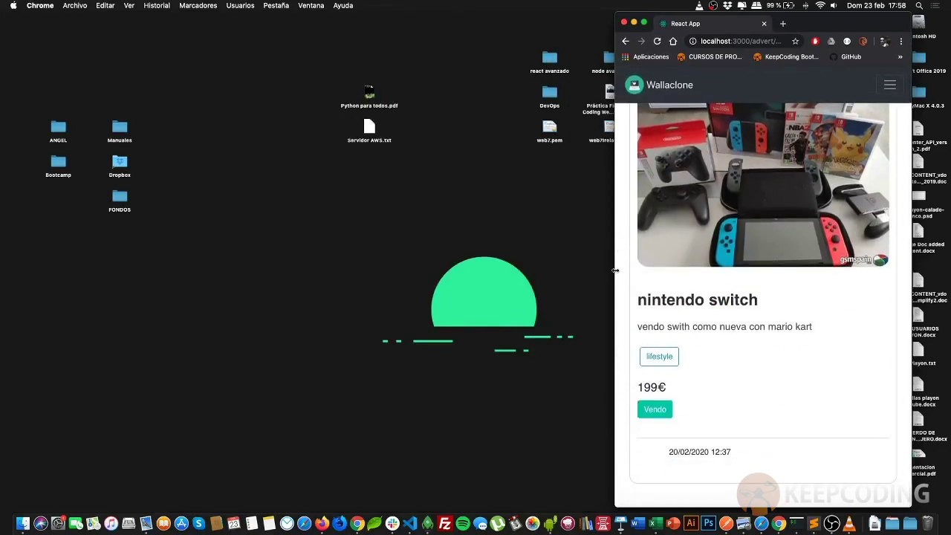
{"action": "left_click_drag", "start_coordinate": [615, 270], "coordinate": [43, 273]}
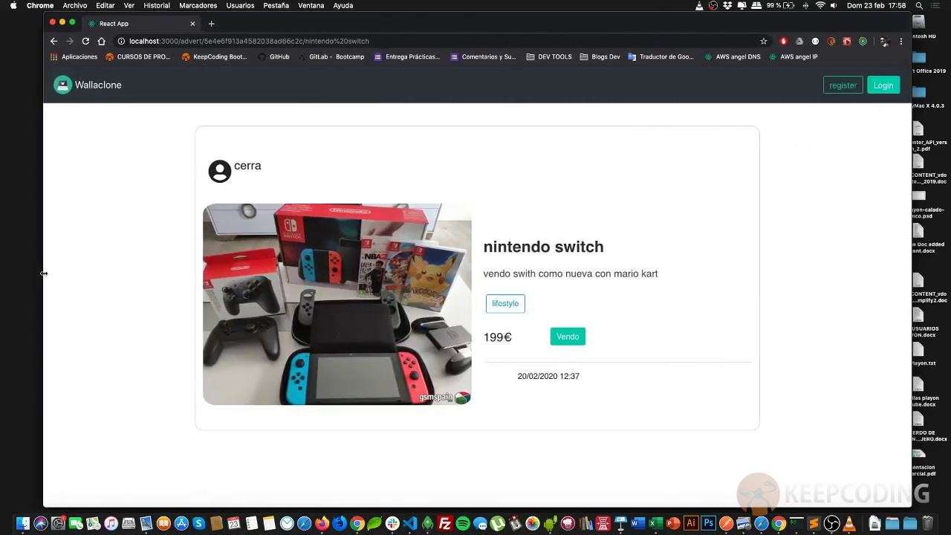
{"action": "left_click", "coordinate": [83, 85]}
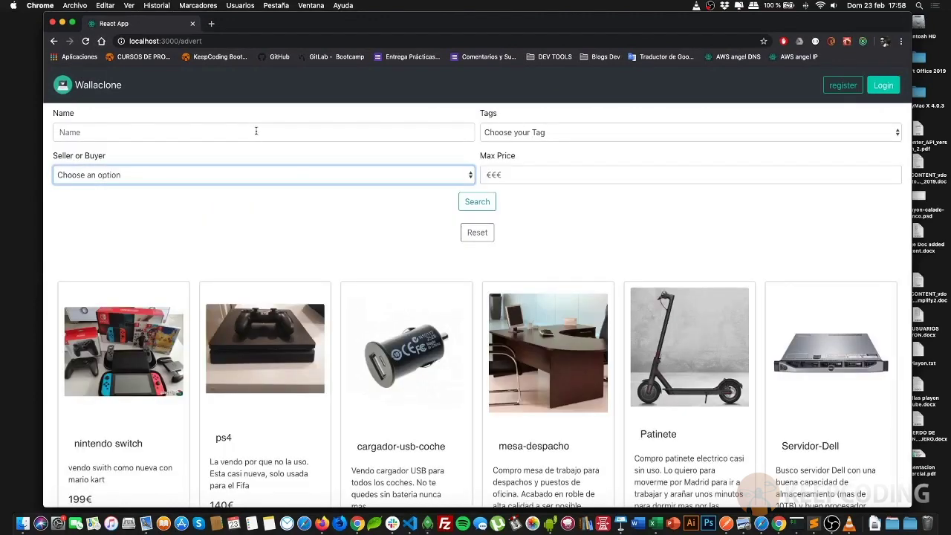
{"action": "scroll", "coordinate": [270, 151], "scroll_direction": "down", "scroll_amount": 6}
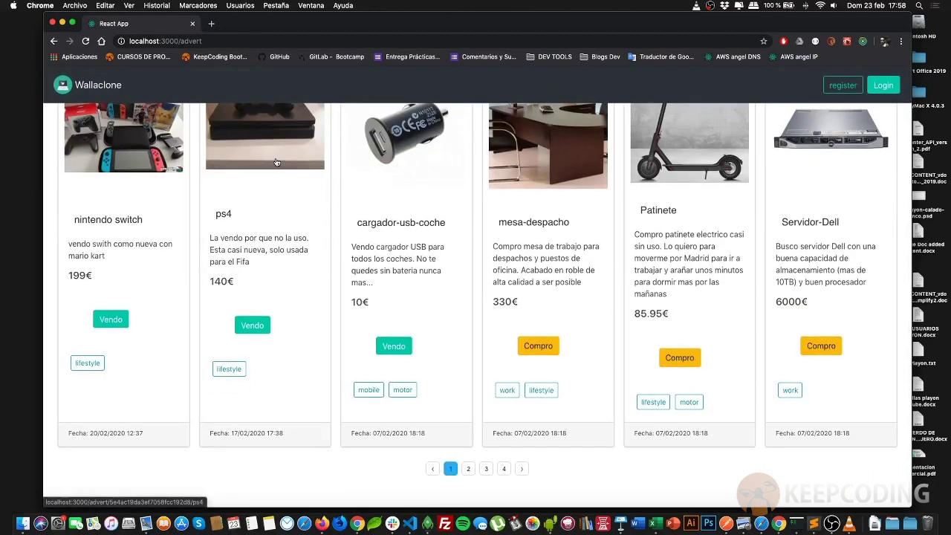
{"action": "scroll", "coordinate": [276, 162], "scroll_direction": "up", "scroll_amount": 6}
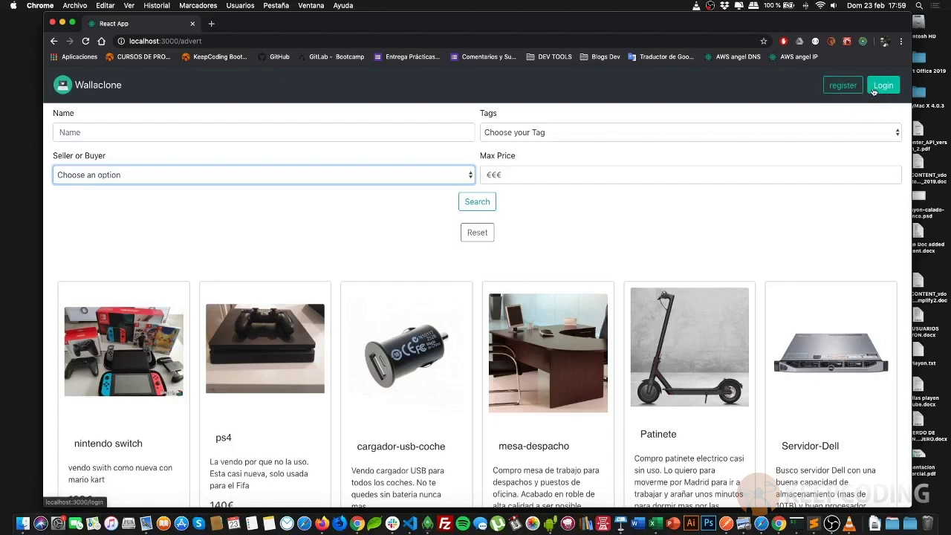
Open Login, go back to the products, then reopen Login and follow the Register link
{"action": "left_click", "coordinate": [876, 91]}
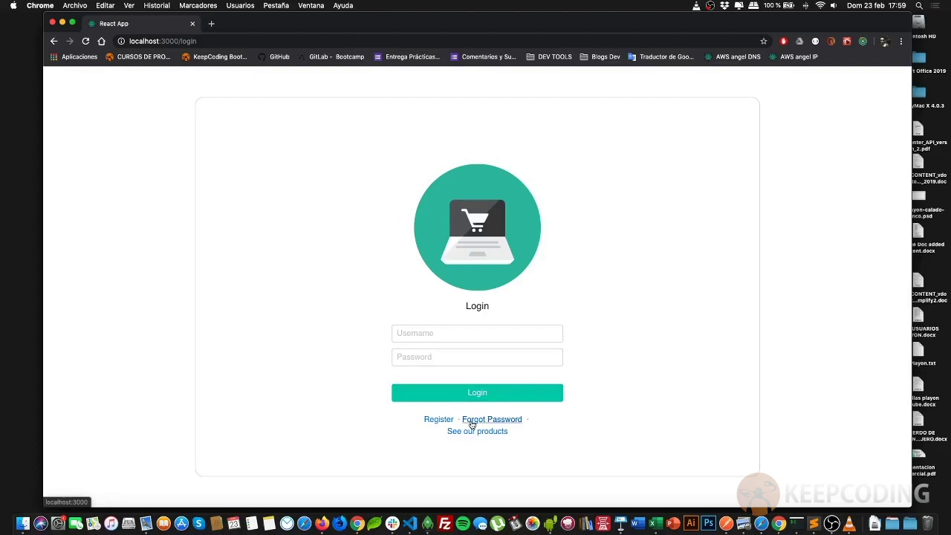
{"action": "left_click", "coordinate": [451, 431]}
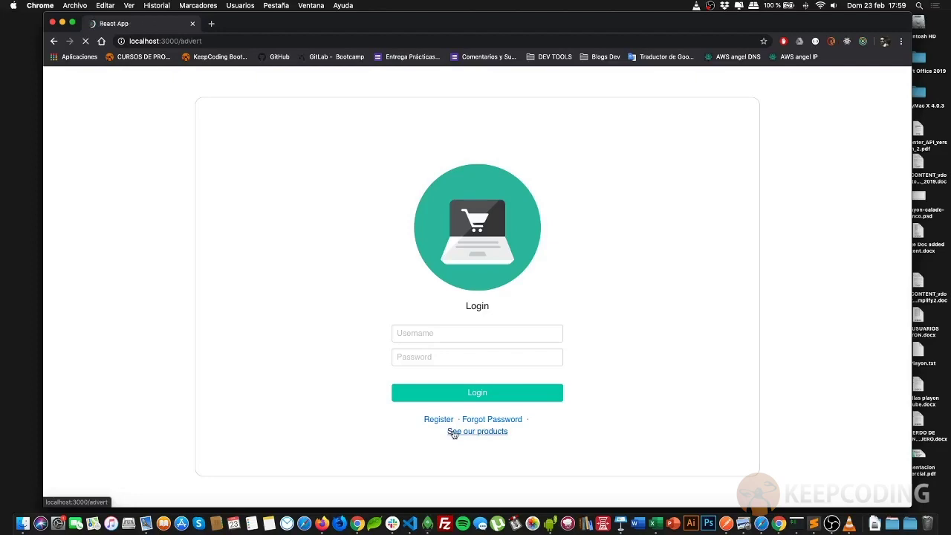
{"action": "left_click", "coordinate": [897, 84]}
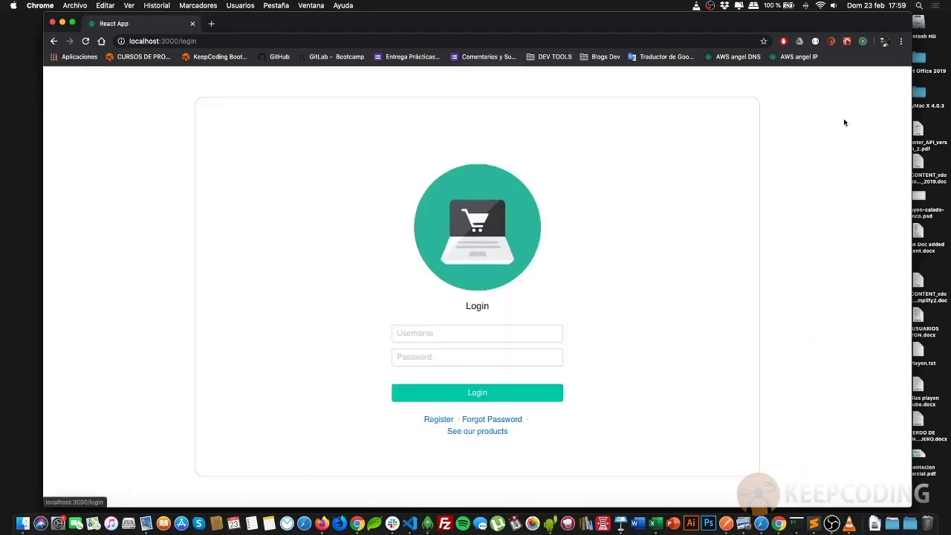
{"action": "left_click", "coordinate": [441, 421]}
Enter a partial username 'us' and try submitting the registration form
{"action": "left_click", "coordinate": [404, 318]}
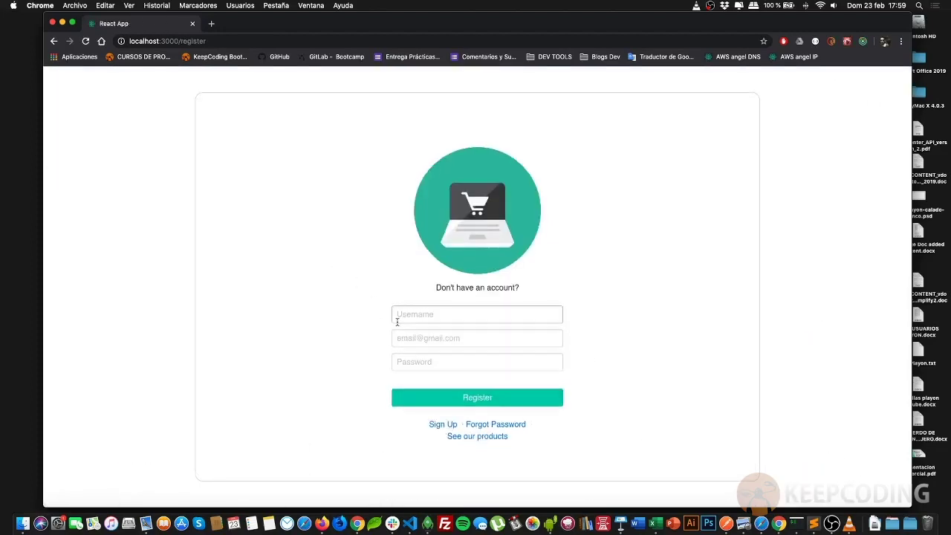
{"action": "left_click", "coordinate": [404, 339]}
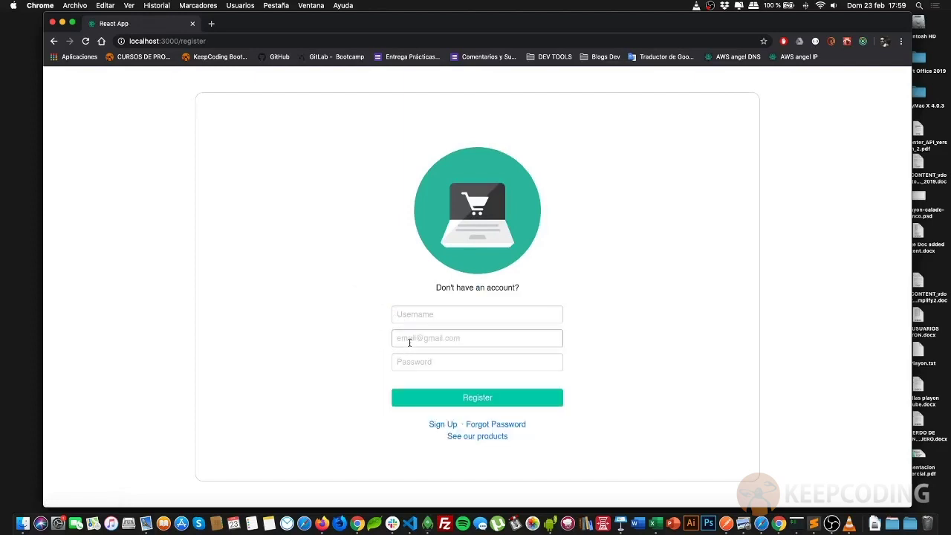
{"action": "left_click", "coordinate": [399, 317]}
{"action": "type", "text": "usuario"}
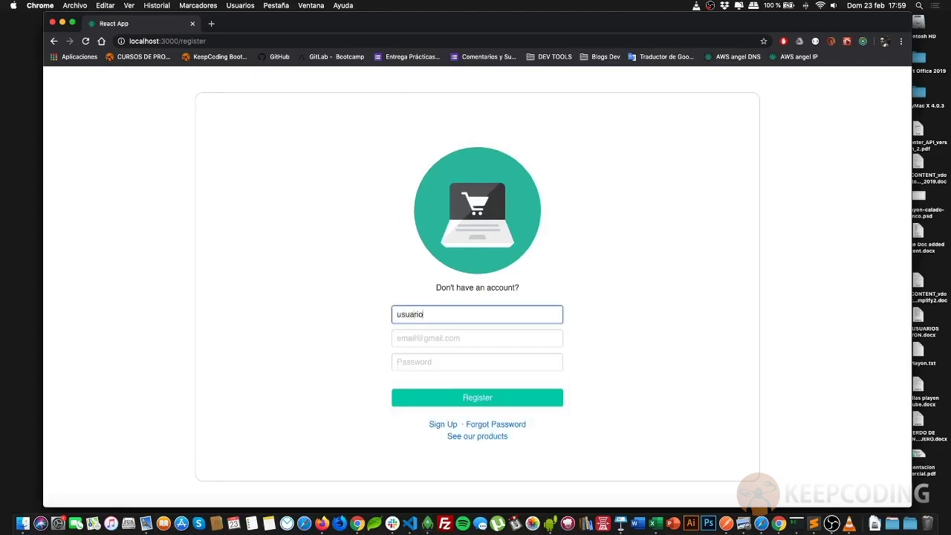
{"action": "left_click", "coordinate": [419, 339]}
{"action": "left_click", "coordinate": [343, 274]}
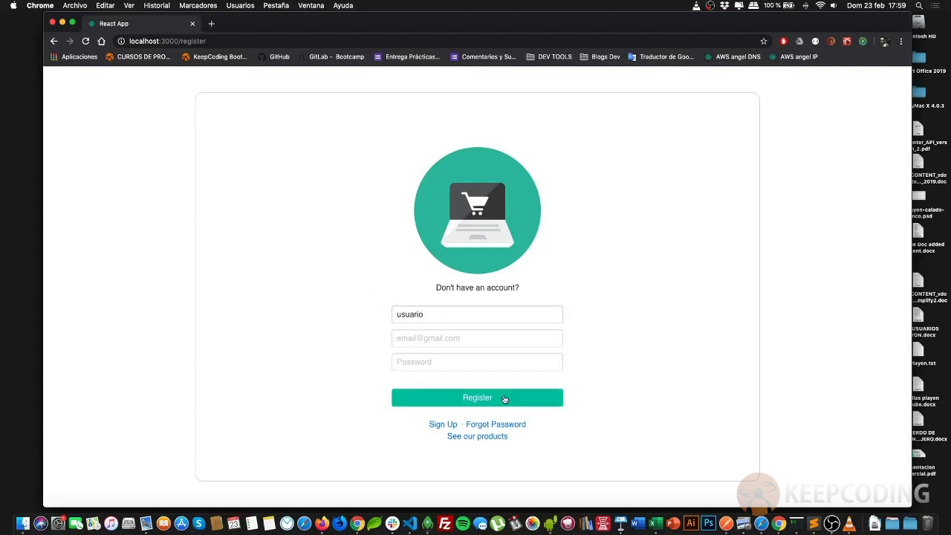
{"action": "left_click", "coordinate": [420, 314]}
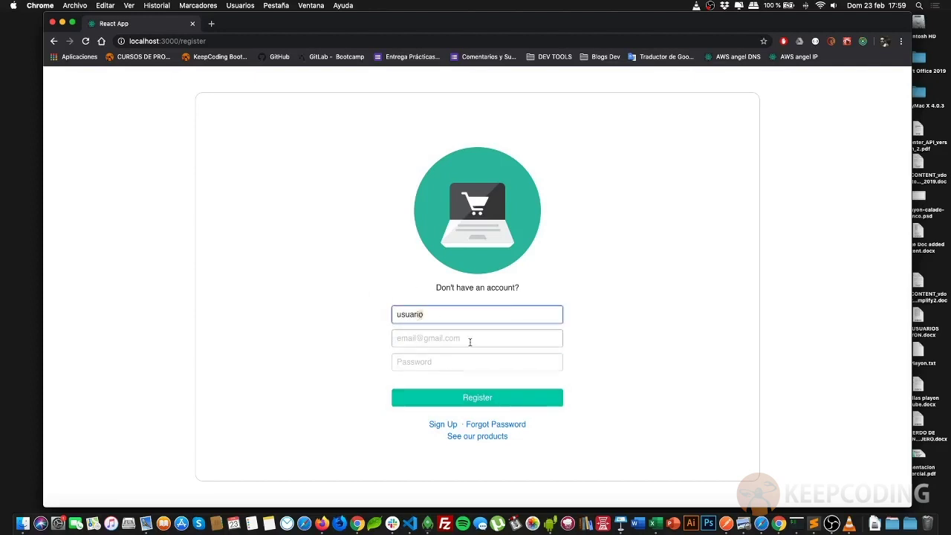
{"action": "left_click", "coordinate": [477, 397]}
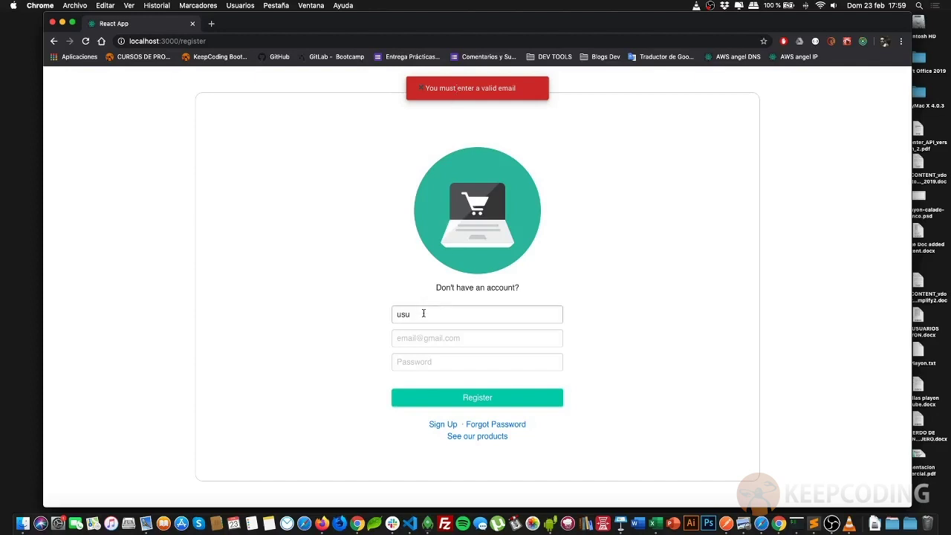
Submit an invalid email 'rdh', then clear it and set the username to 'usuario'
{"action": "left_click", "coordinate": [419, 336]}
{"action": "type", "text": "rdh"}
{"action": "left_click", "coordinate": [501, 395]}
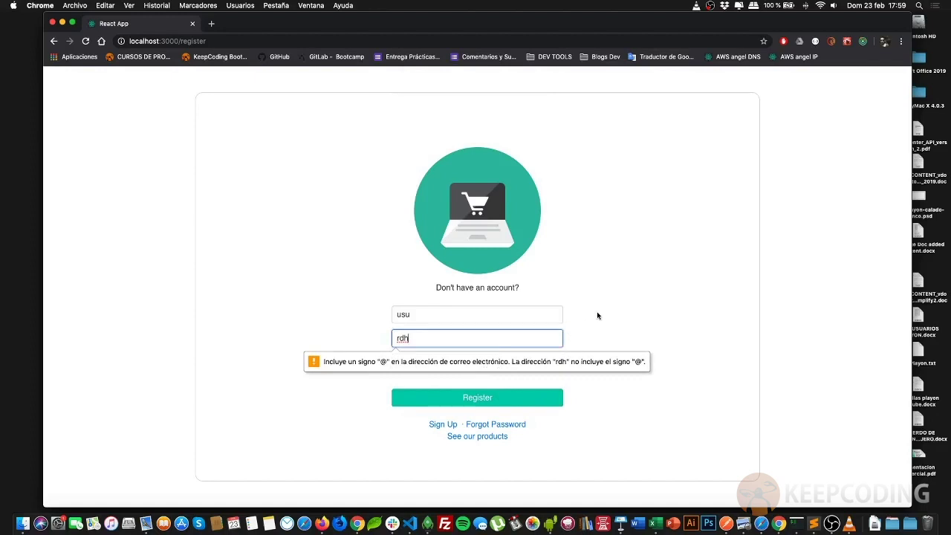
{"action": "left_click", "coordinate": [576, 316]}
{"action": "left_click_drag", "start_coordinate": [425, 339], "coordinate": [391, 338]}
{"action": "key", "text": "BackSpace"}
{"action": "key", "text": "shift+Tab"}
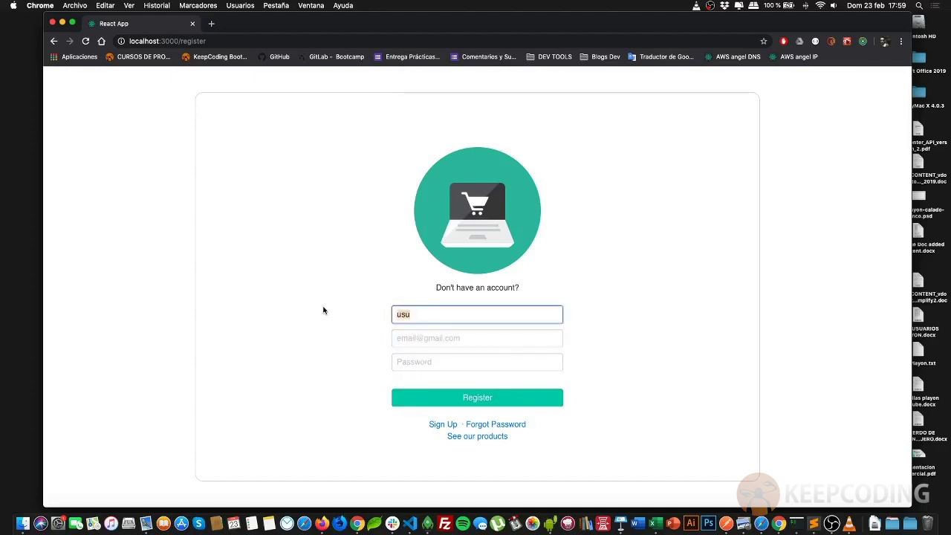
{"action": "type", "text": "usuario"}
Enter a valid gmail address and a password, then submit the registration
{"action": "left_click", "coordinate": [423, 339]}
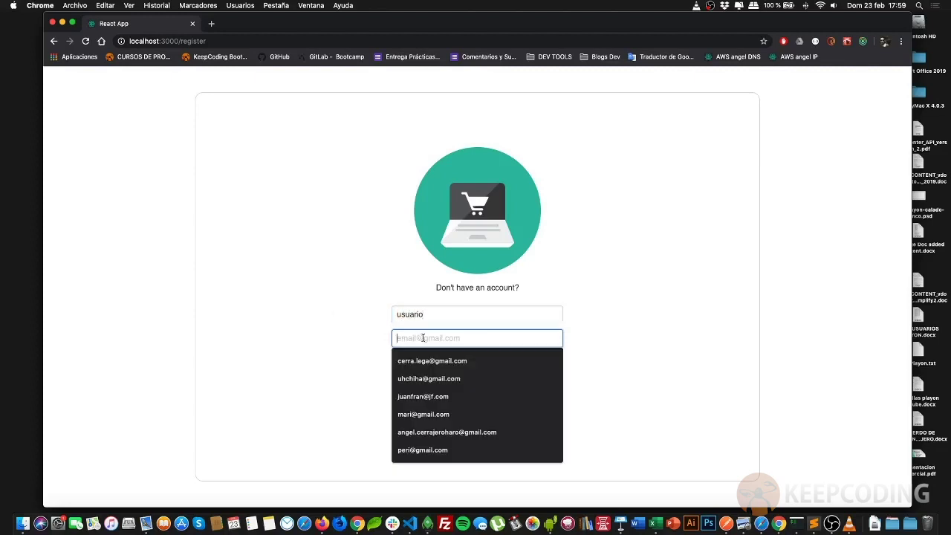
{"action": "left_click", "coordinate": [423, 360]}
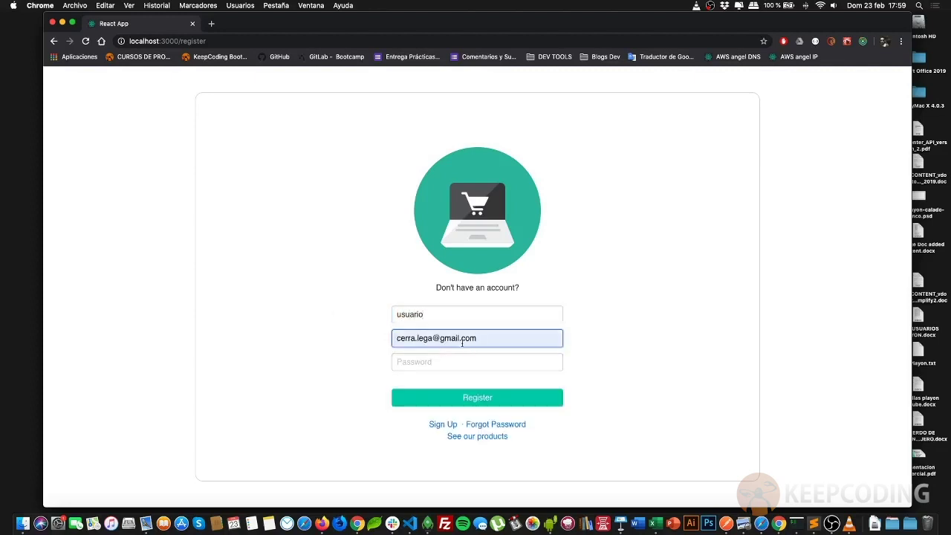
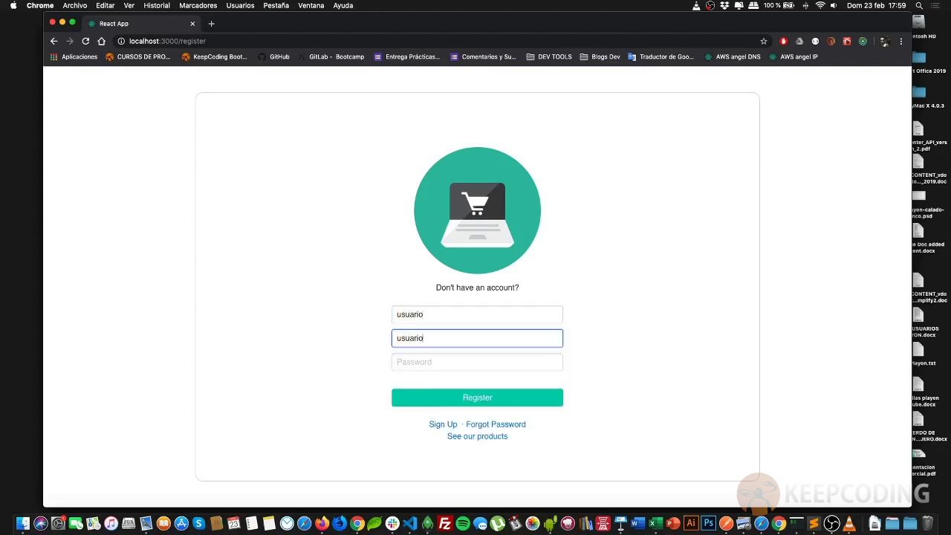
{"action": "left_click", "coordinate": [396, 362]}
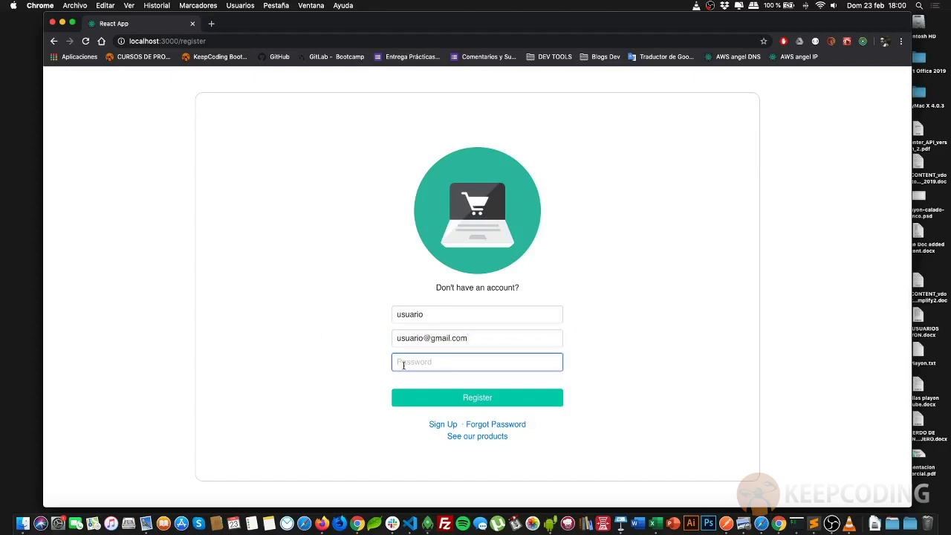
{"action": "type", "text": "12"}
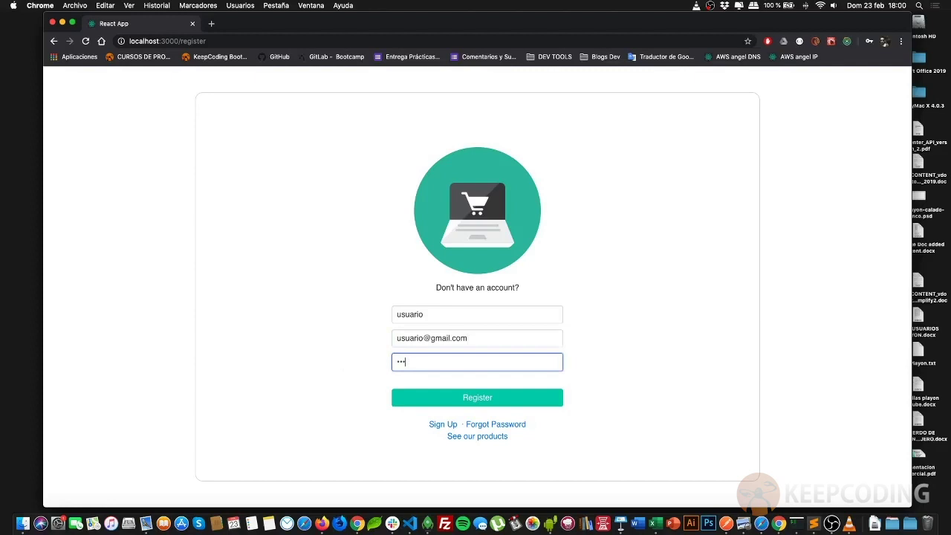
{"action": "key", "text": "BackSpace"}
{"action": "key", "text": "BackSpace"}
{"action": "type", "text": "12345"}
{"action": "left_click", "coordinate": [481, 403]}
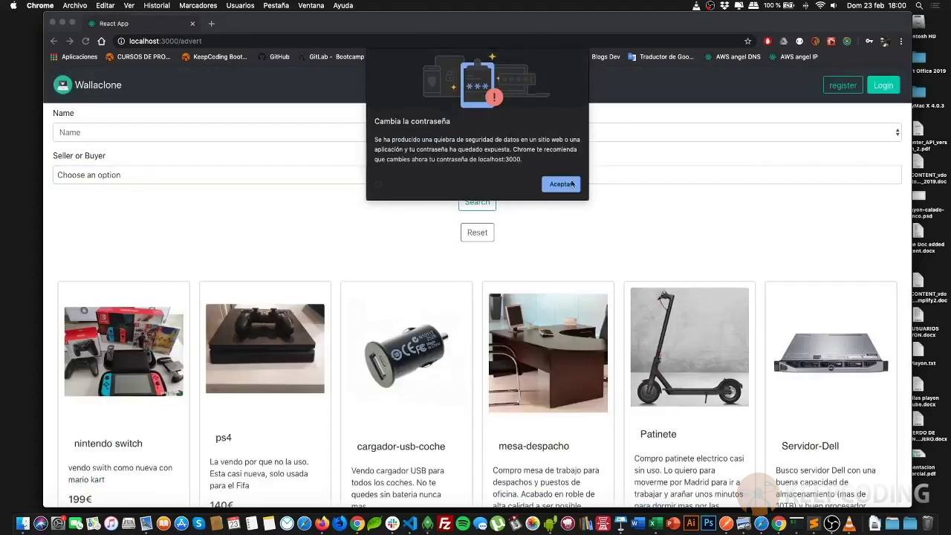
Log in as 'usuario' with the account password and dismiss Chrome's breached-password warning
{"action": "left_click", "coordinate": [561, 182]}
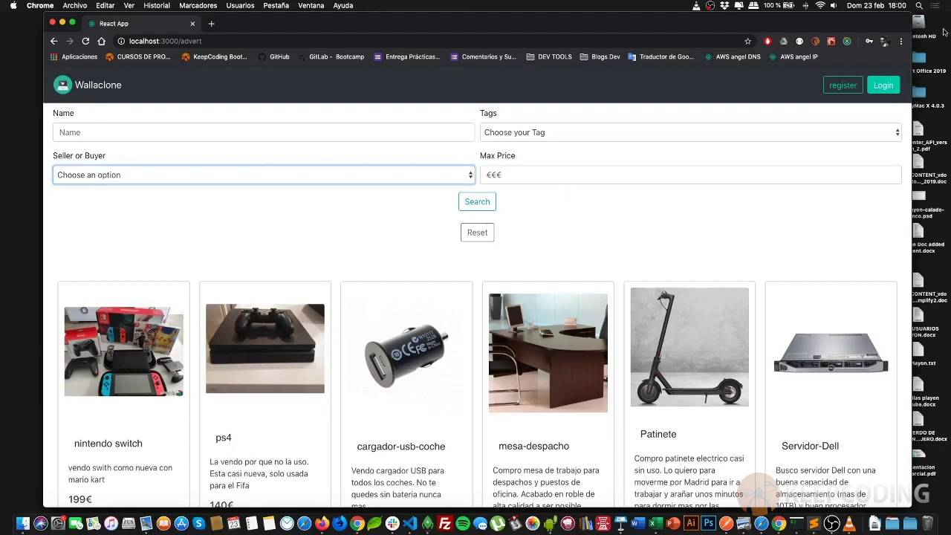
{"action": "left_click", "coordinate": [884, 85]}
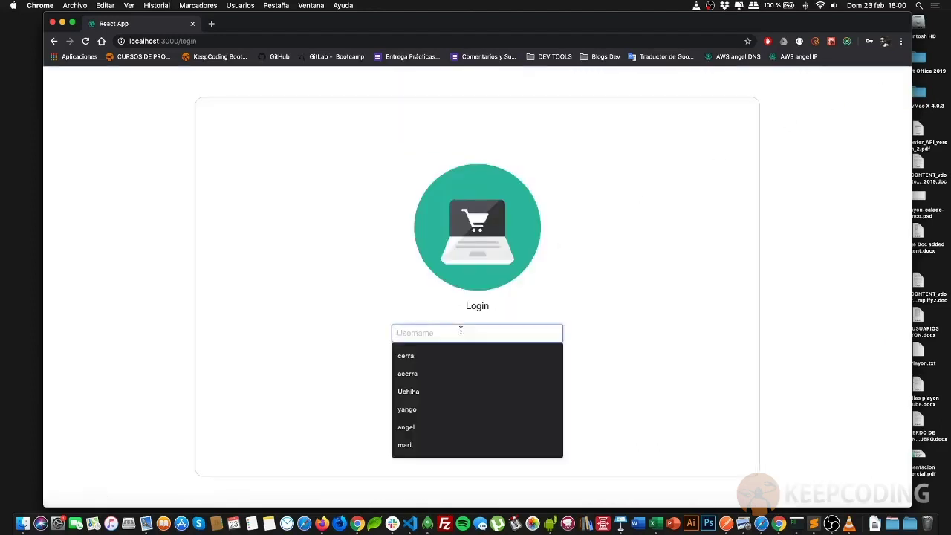
{"action": "type", "text": "usuario"}
{"action": "key", "text": "Tab"}
{"action": "type", "text": "12345"}
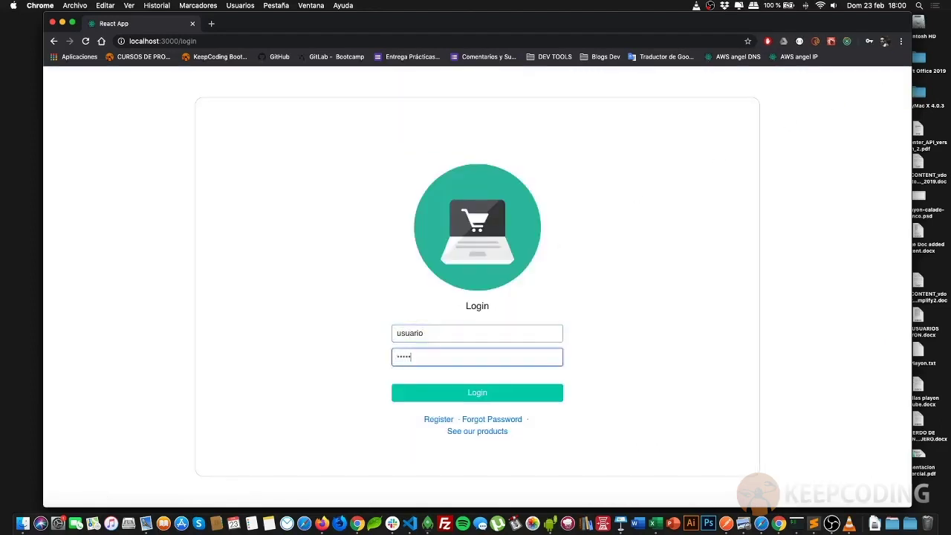
{"action": "type", "text": "67"}
{"action": "left_click", "coordinate": [499, 391]}
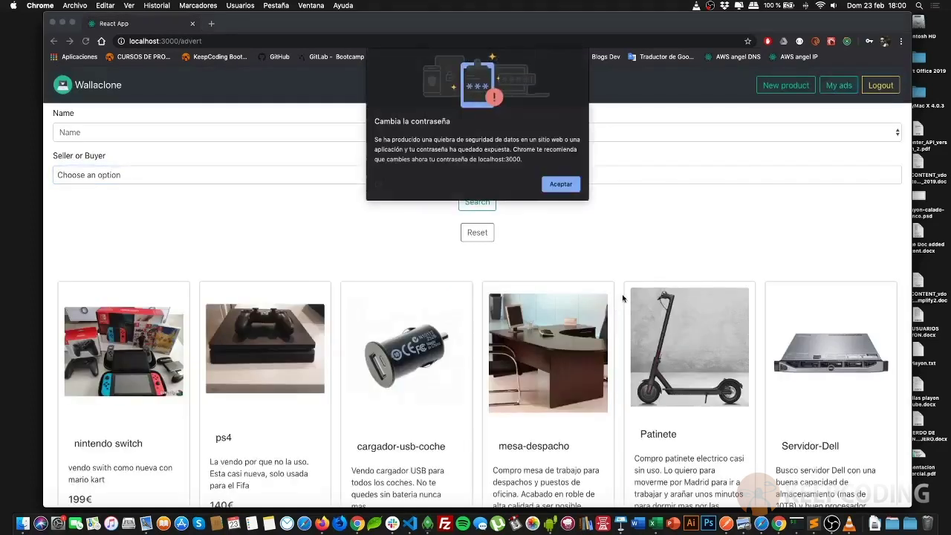
{"action": "left_click", "coordinate": [562, 182]}
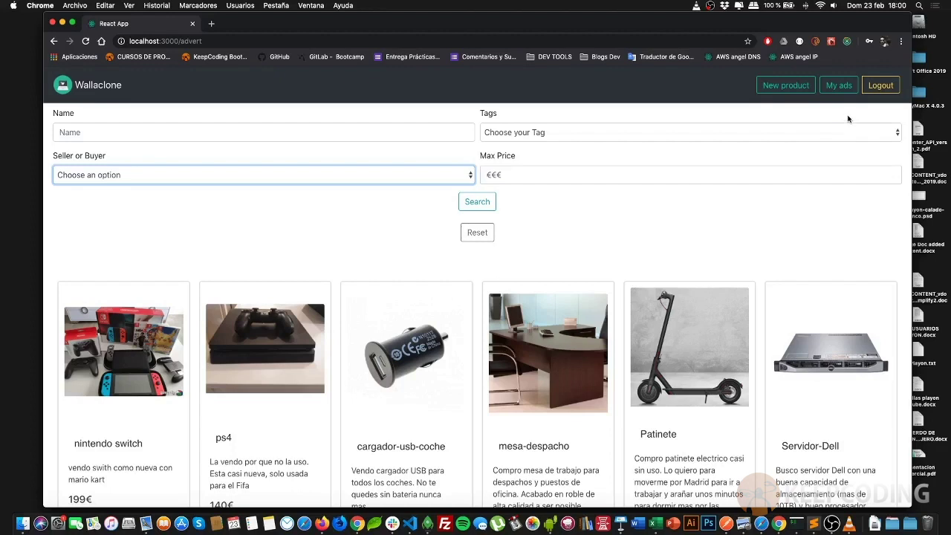
{"action": "left_click", "coordinate": [874, 88]}
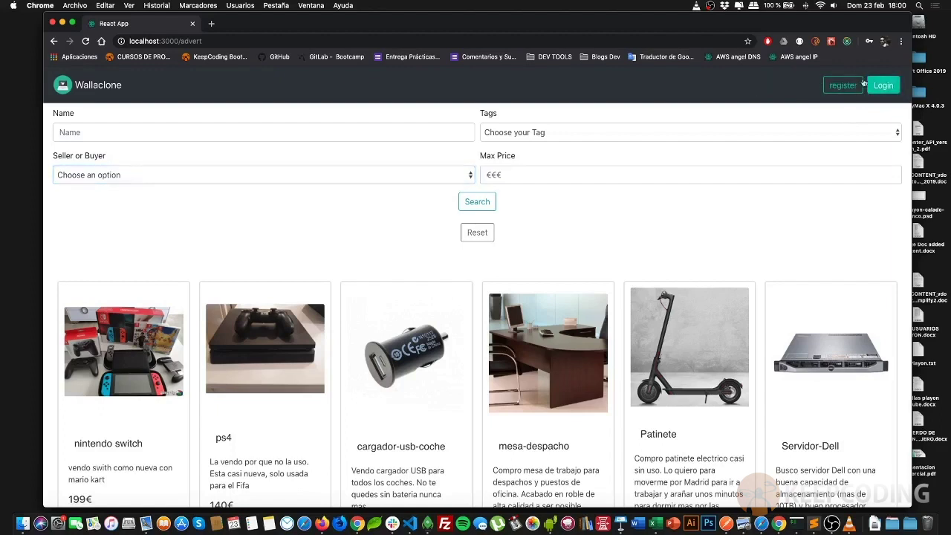
{"action": "left_click", "coordinate": [878, 94]}
{"action": "left_click", "coordinate": [488, 335]}
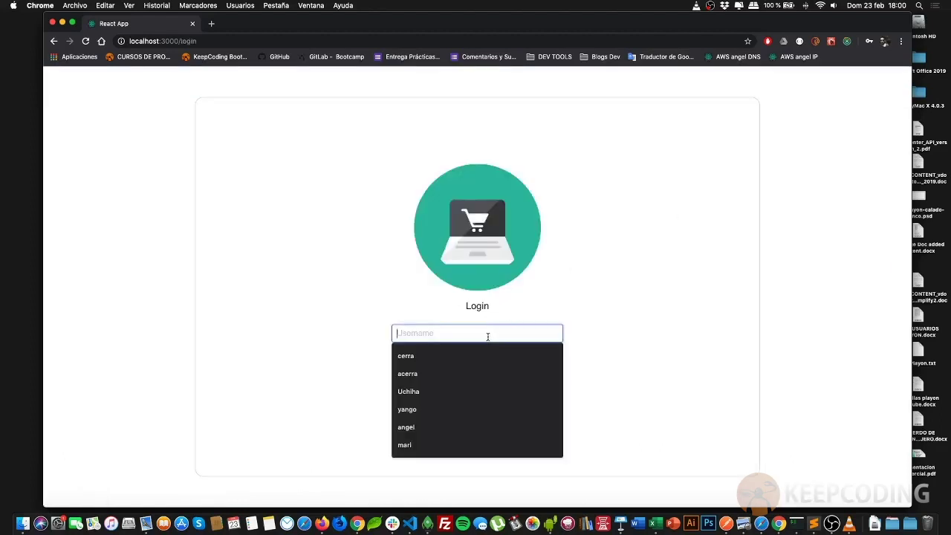
{"action": "type", "text": "usuario"}
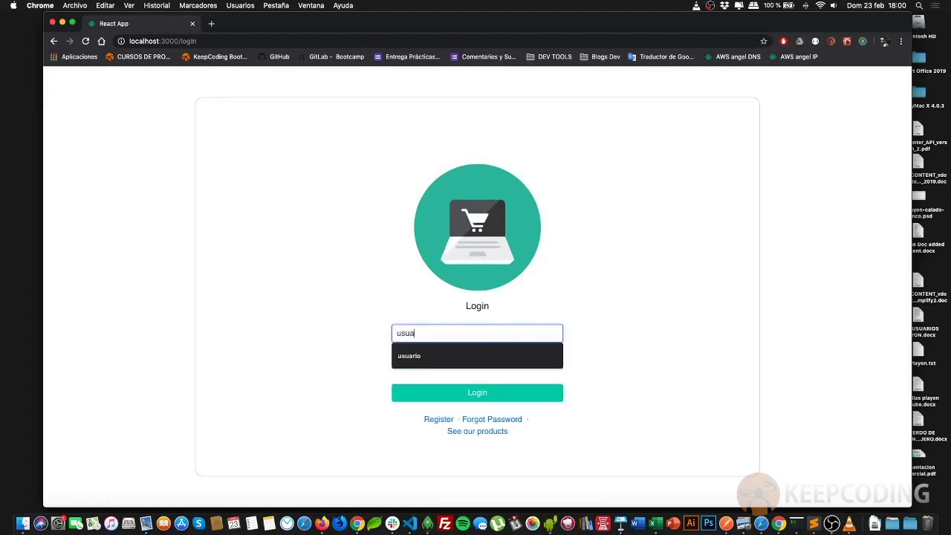
{"action": "key", "text": "Tab"}
{"action": "type", "text": "12345"}
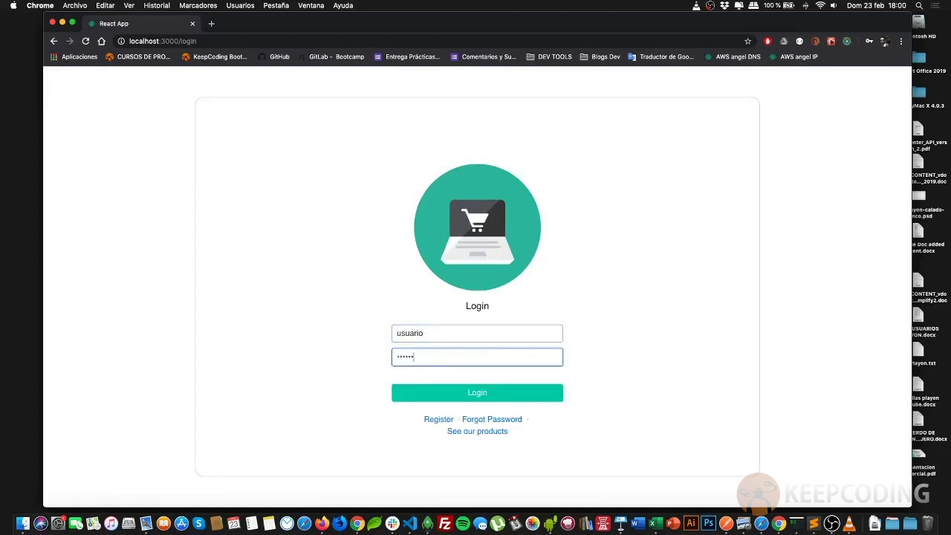
{"action": "key", "text": "Return"}
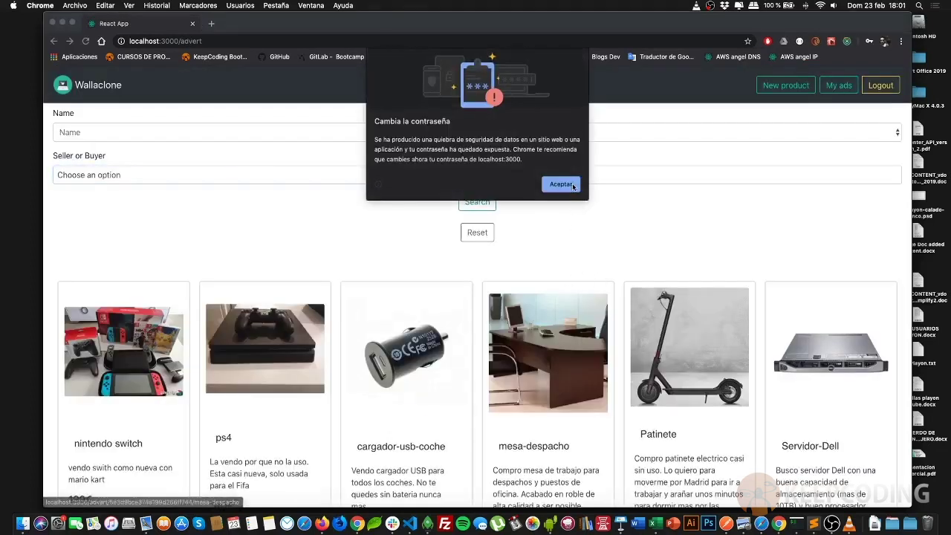
{"action": "left_click", "coordinate": [571, 184]}
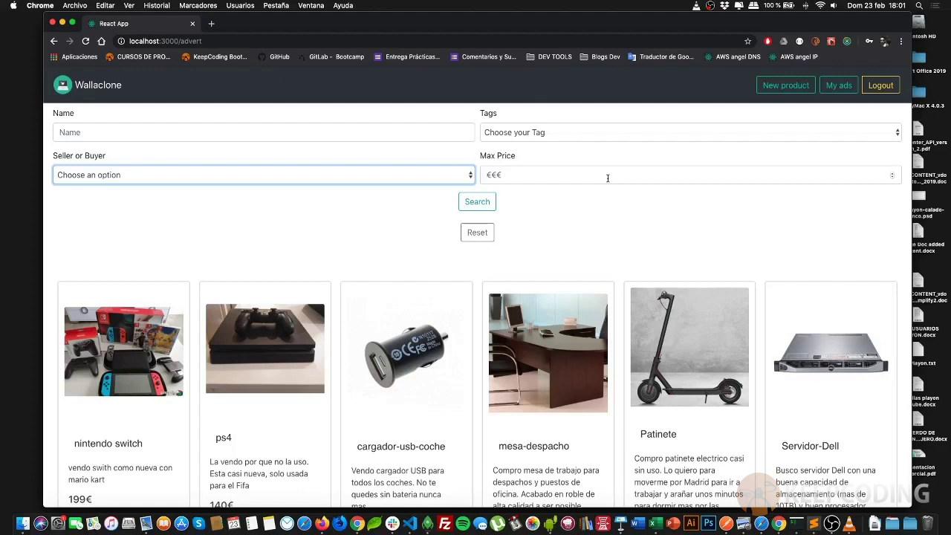
Start a new ad titled 'nintendo switch' with the description 'Todavía una bestia parda en el 2k.'
{"action": "left_click", "coordinate": [787, 88]}
{"action": "left_click", "coordinate": [466, 169]}
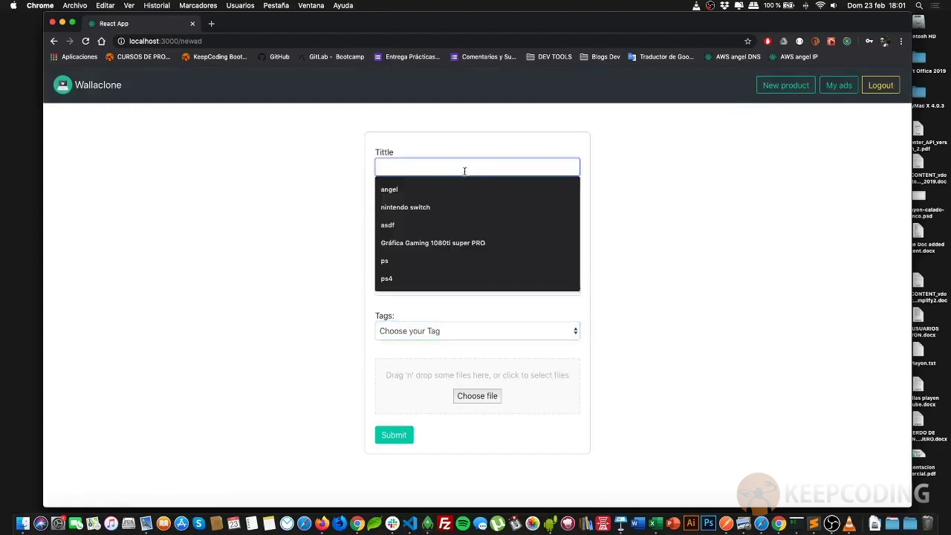
{"action": "left_click", "coordinate": [444, 208]}
{"action": "left_click", "coordinate": [444, 206]}
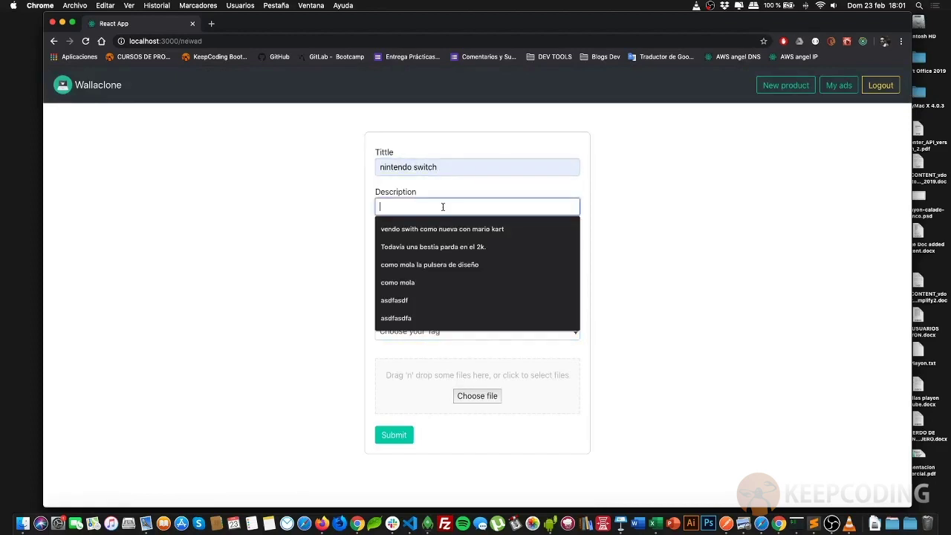
{"action": "left_click", "coordinate": [443, 246]}
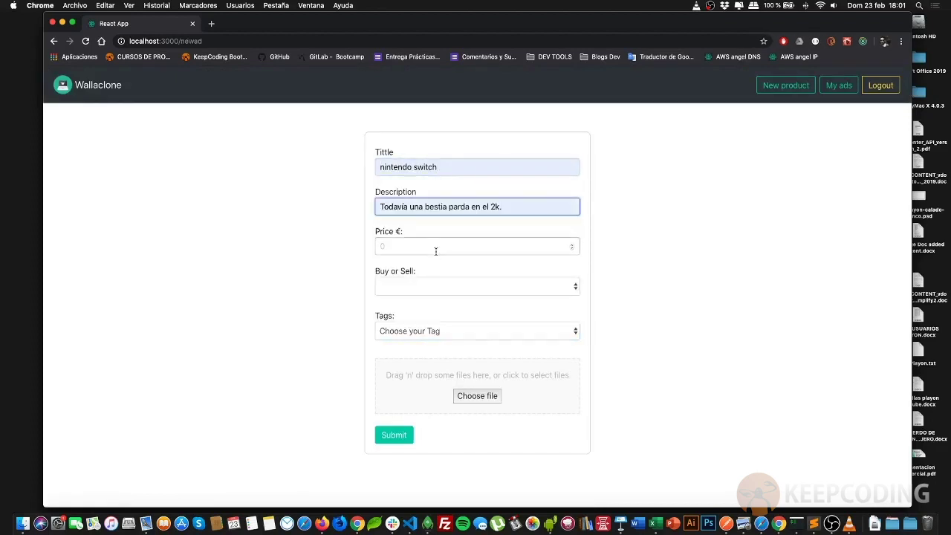
Set the ad's price to 200, mark it as sell, and tag it lifestyle
{"action": "left_click", "coordinate": [436, 251]}
{"action": "type", "text": "200"}
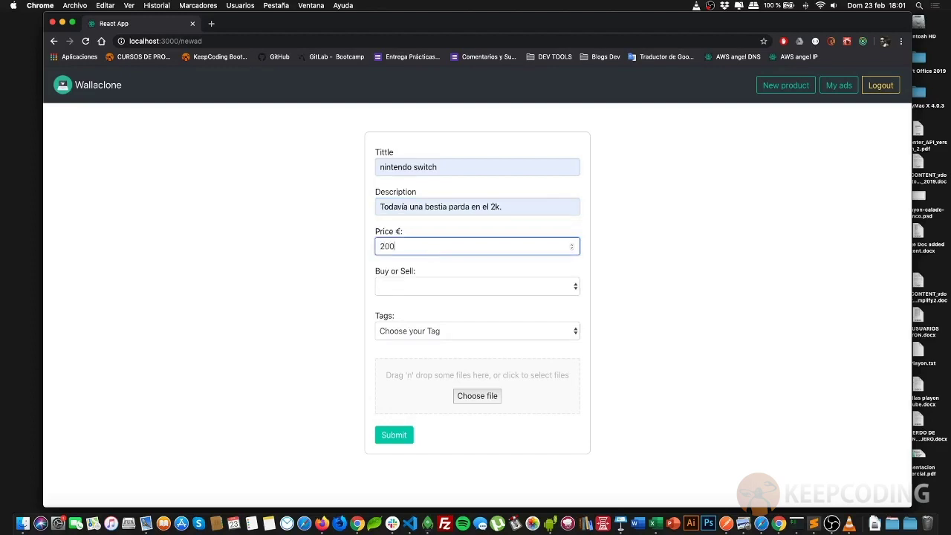
{"action": "left_click", "coordinate": [410, 287]}
{"action": "left_click", "coordinate": [403, 304]}
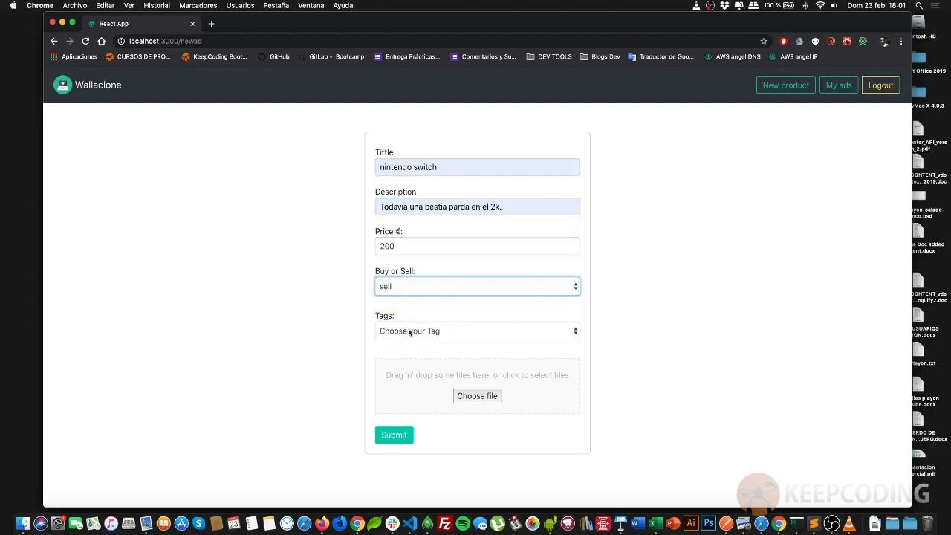
{"action": "left_click", "coordinate": [408, 331]}
{"action": "left_click", "coordinate": [410, 342]}
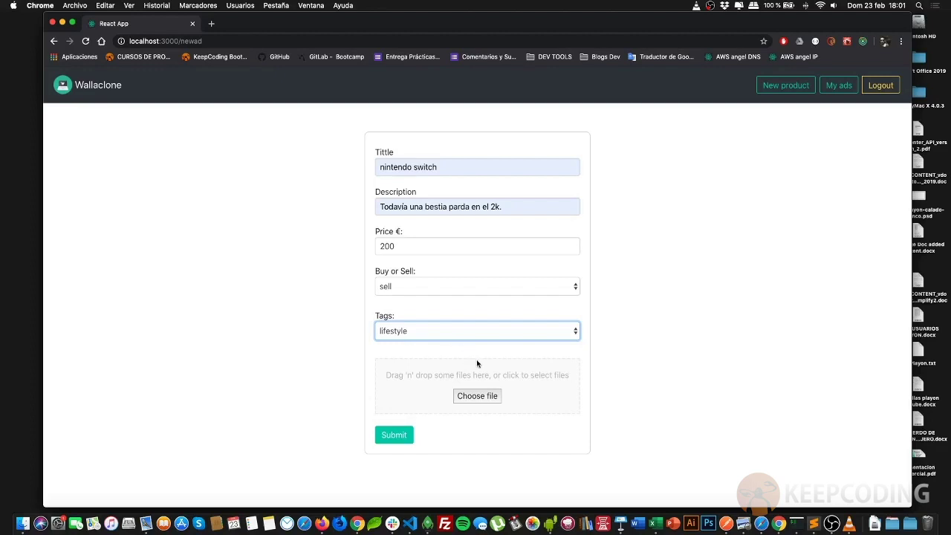
Cancel the file picker and drag switch2.jpeg from the desktop onto the ad's drop zone
{"action": "left_click", "coordinate": [484, 399]}
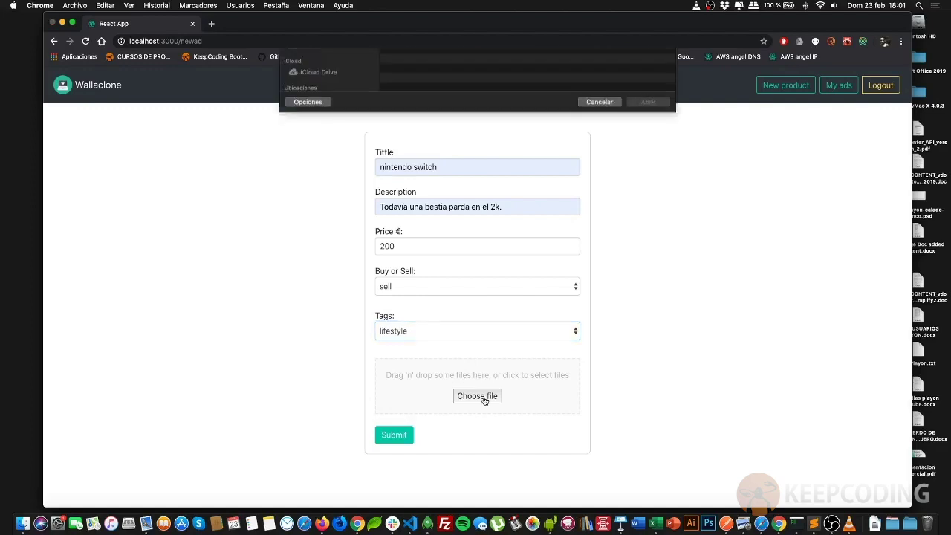
{"action": "left_click", "coordinate": [591, 262]}
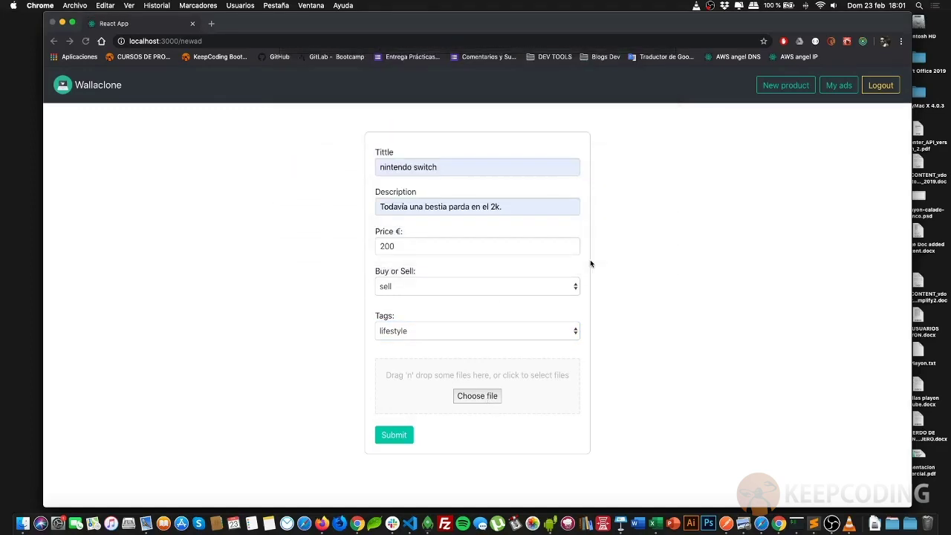
{"action": "left_click", "coordinate": [594, 259]}
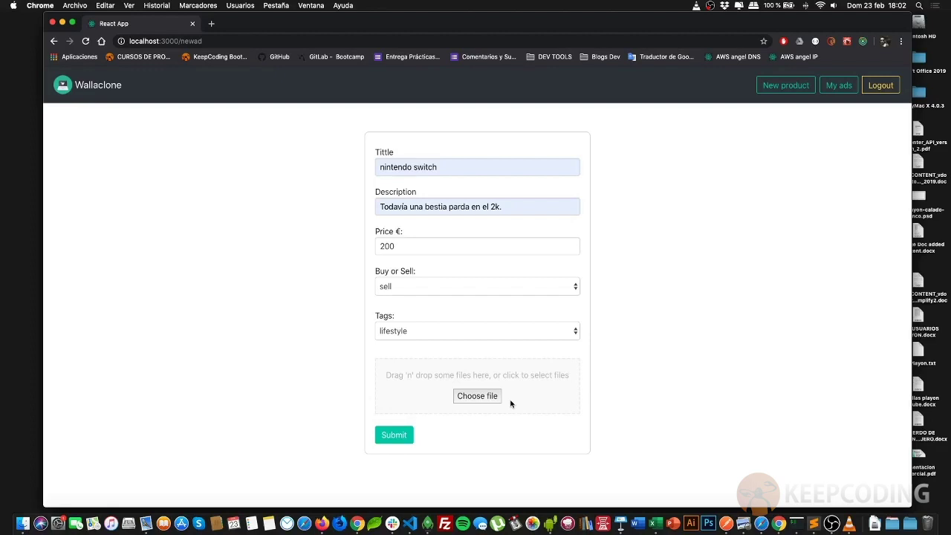
{"action": "key", "text": "F11"}
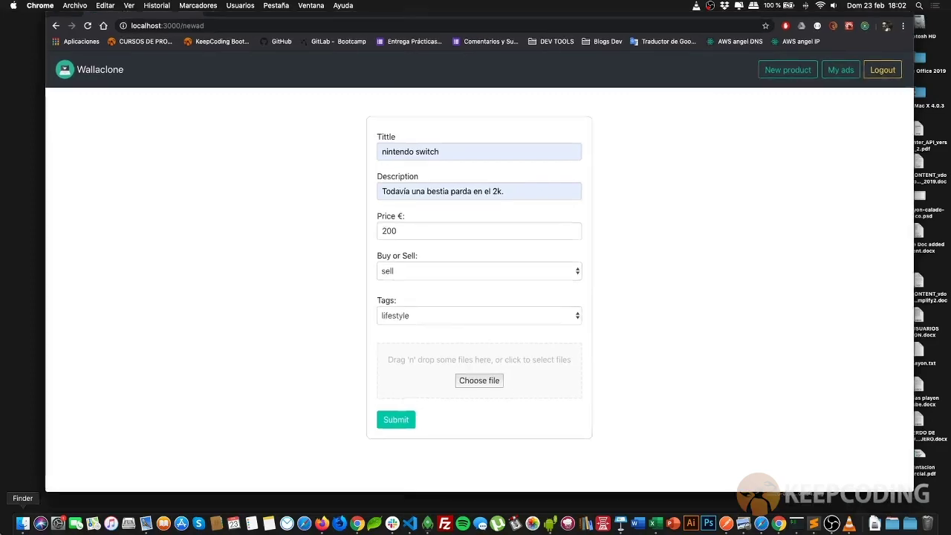
{"action": "left_click_drag", "start_coordinate": [794, 93], "coordinate": [452, 374]}
{"action": "key", "text": "F11"}
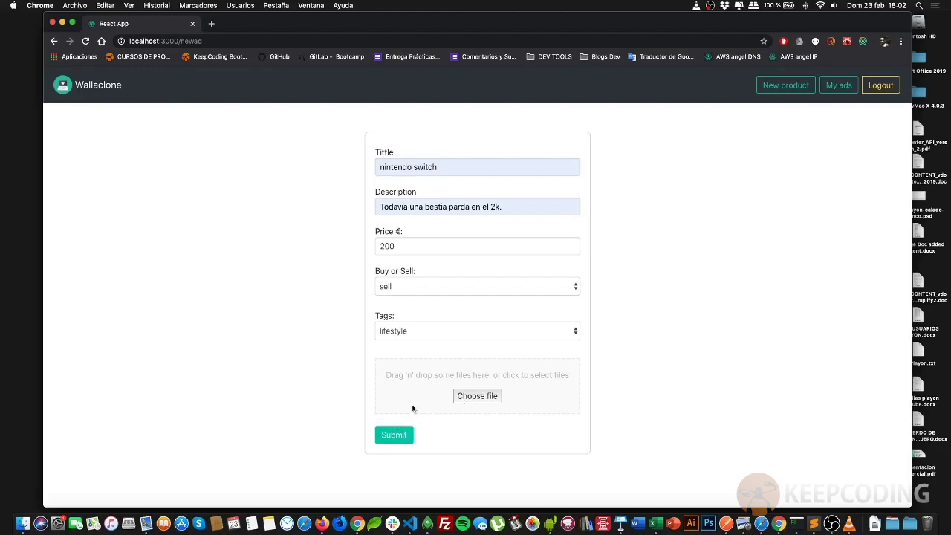
Submit the nintendo switch ad and open its card from the adverts listing
{"action": "left_click", "coordinate": [403, 435]}
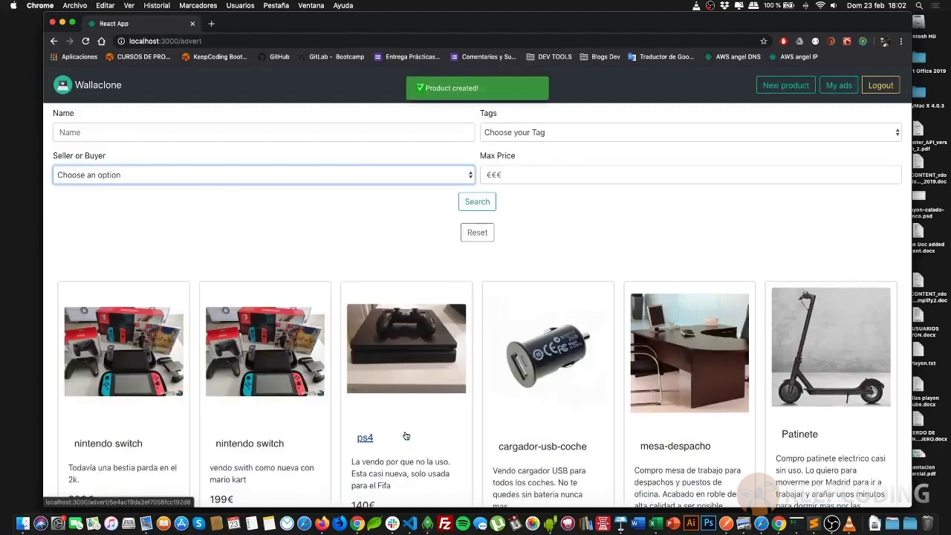
{"action": "scroll", "coordinate": [406, 437], "scroll_direction": "down", "scroll_amount": 3}
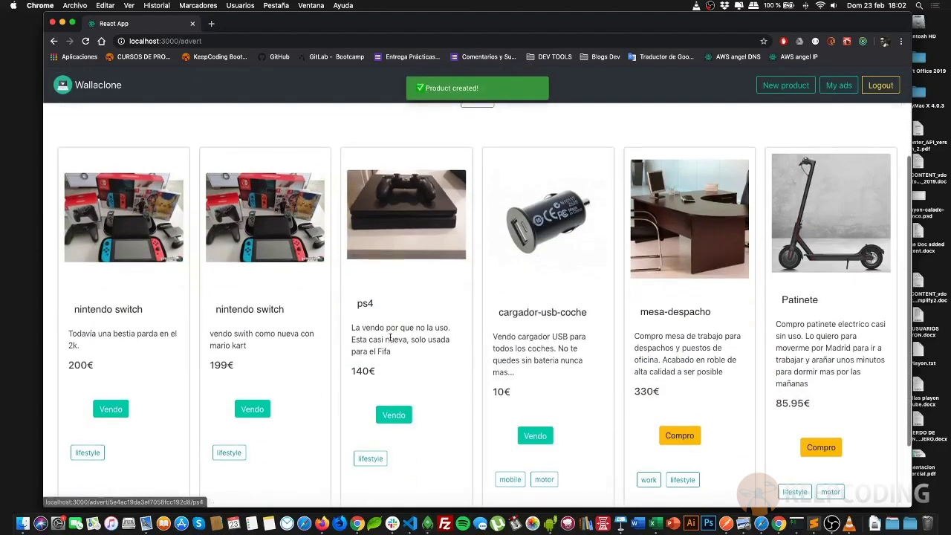
{"action": "left_click", "coordinate": [115, 262]}
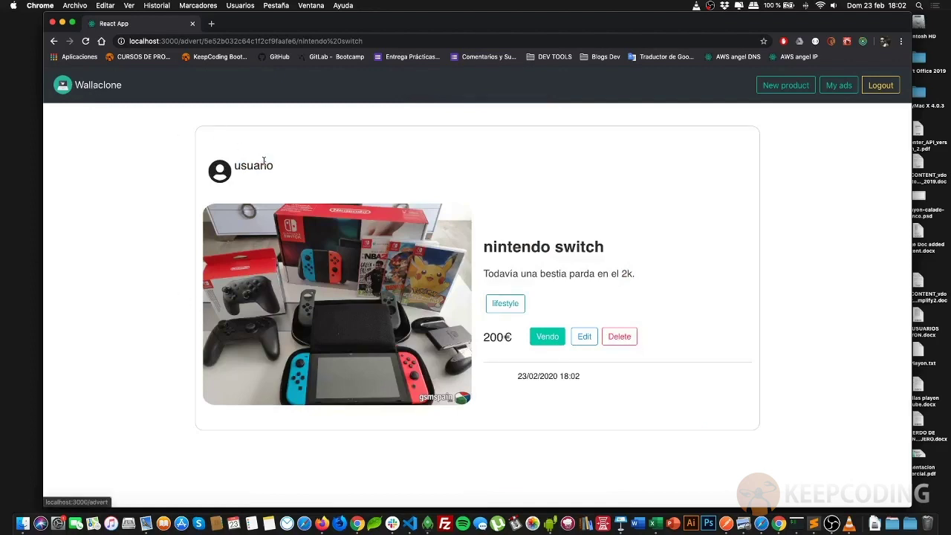
Highlight the seller's name on the ad's detail page
{"action": "left_click_drag", "start_coordinate": [235, 165], "coordinate": [291, 169]}
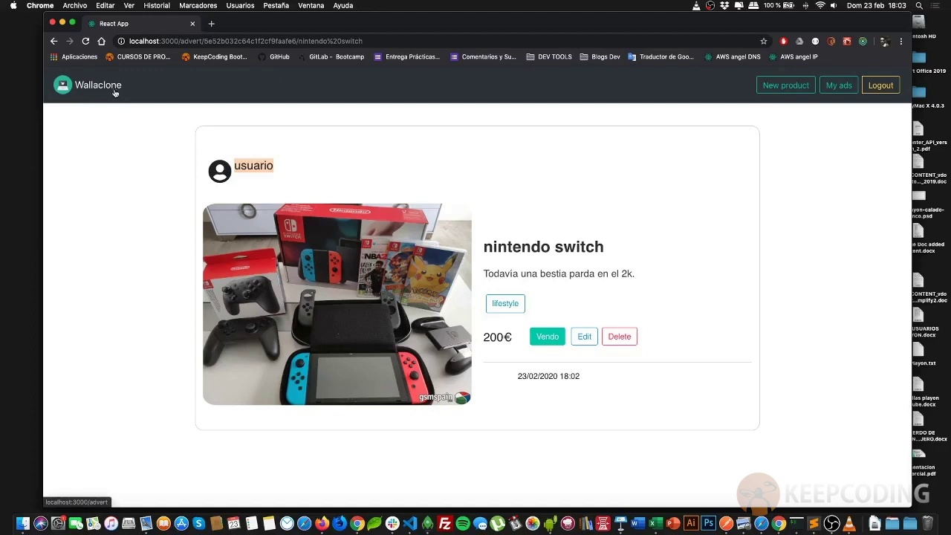
{"action": "left_click", "coordinate": [254, 166]}
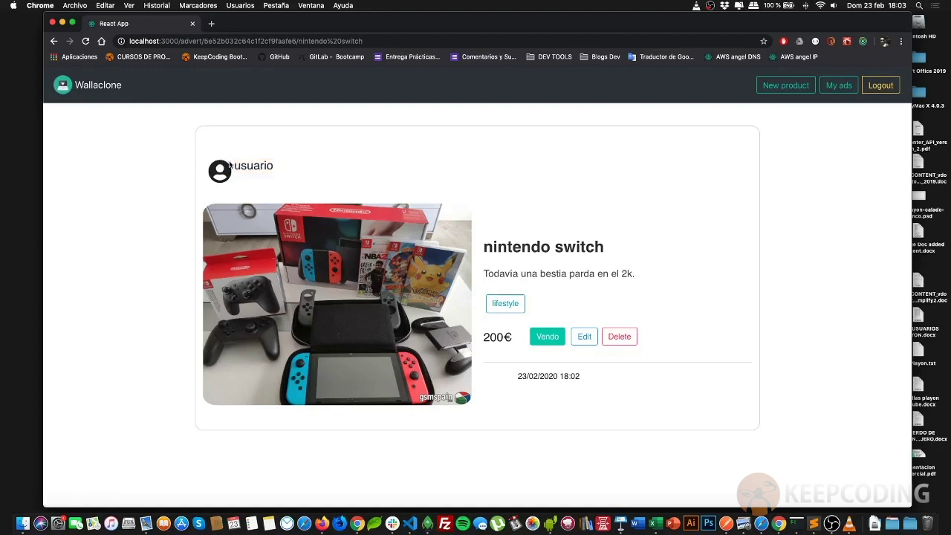
{"action": "left_click_drag", "start_coordinate": [233, 165], "coordinate": [270, 166]}
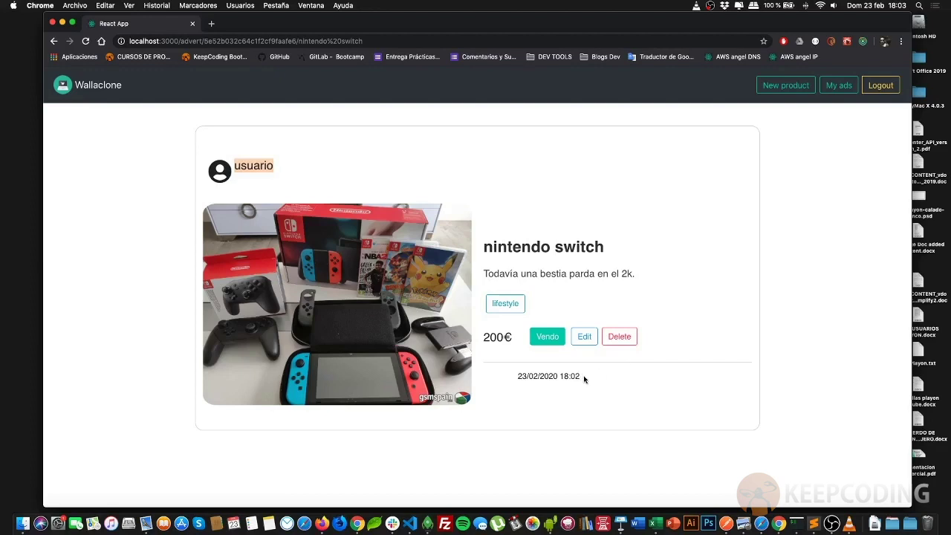
{"action": "left_click_drag", "start_coordinate": [584, 379], "coordinate": [520, 379]}
{"action": "left_click", "coordinate": [515, 379]}
{"action": "triple_click", "coordinate": [515, 379]}
{"action": "left_click", "coordinate": [515, 380]}
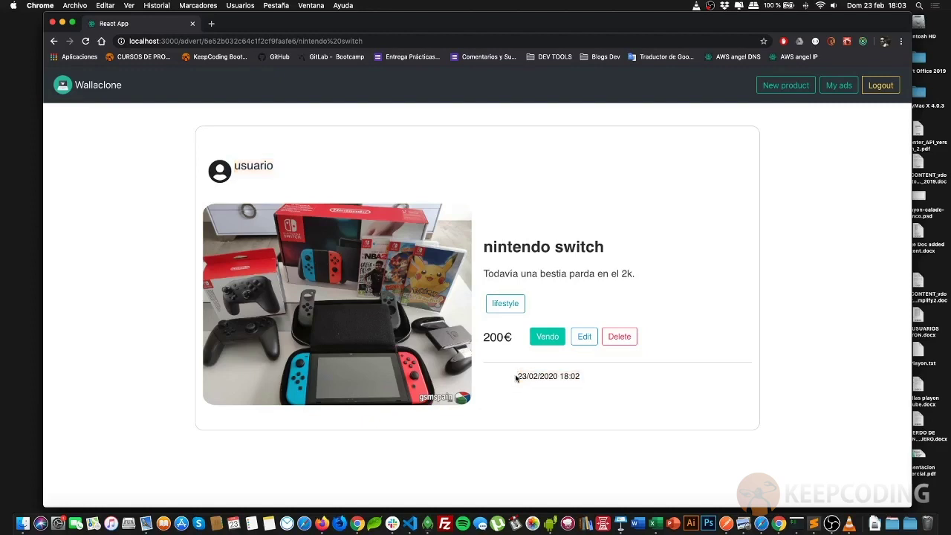
{"action": "triple_click", "coordinate": [517, 377]}
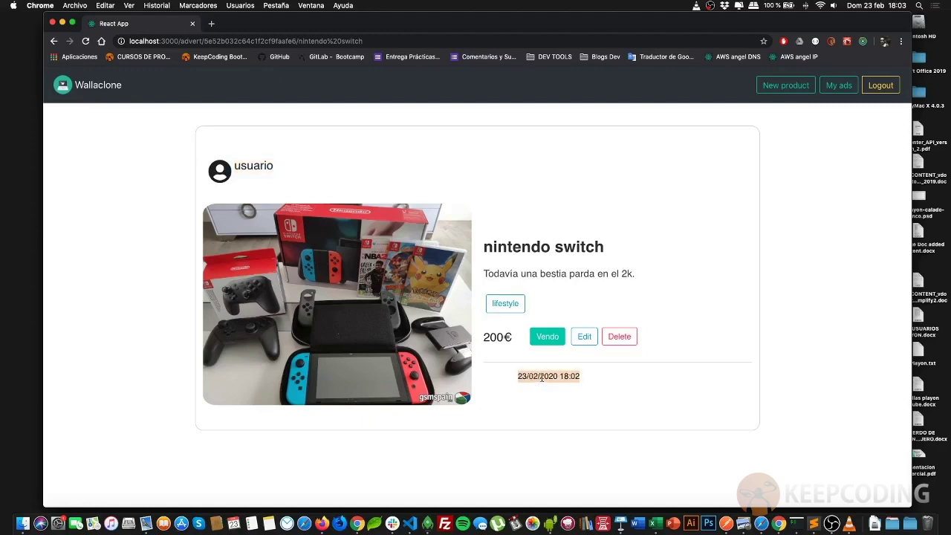